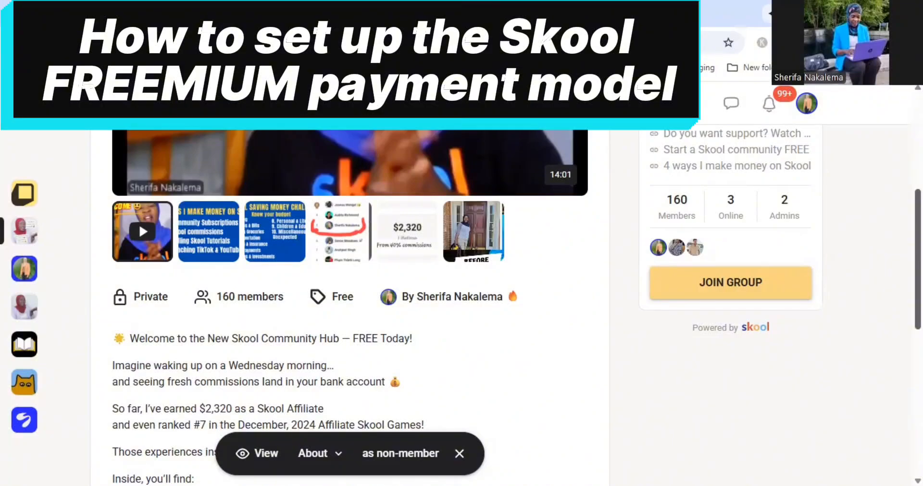
# Switch to the Share Your Story community and review its About page, including its privacy, membership and price details.
pyautogui.moveTo(917, 260); pyautogui.dragTo(917, 163)
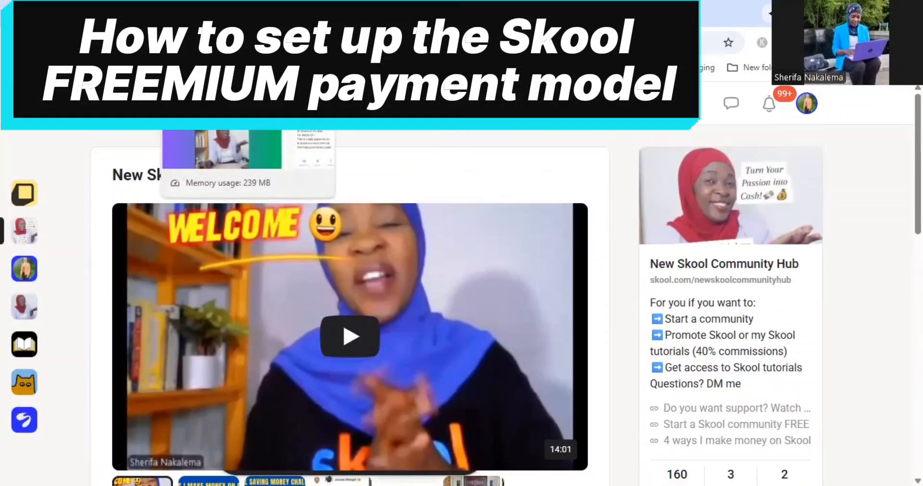
pyautogui.click(202, 13)
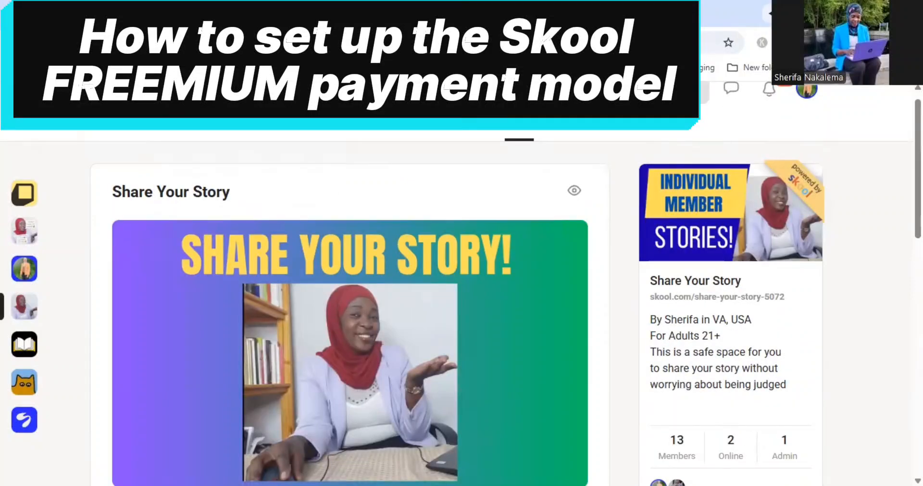
pyautogui.scroll(-5, 722, 308)
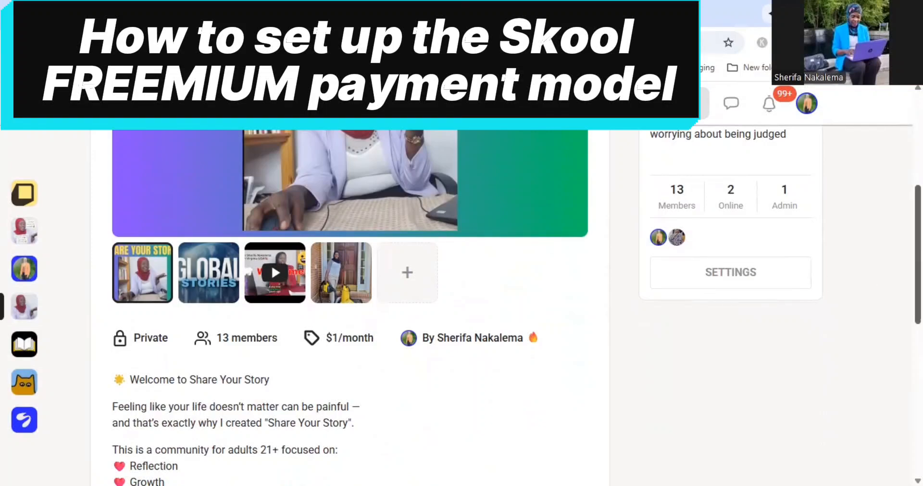
pyautogui.moveTo(917, 255); pyautogui.dragTo(918, 201)
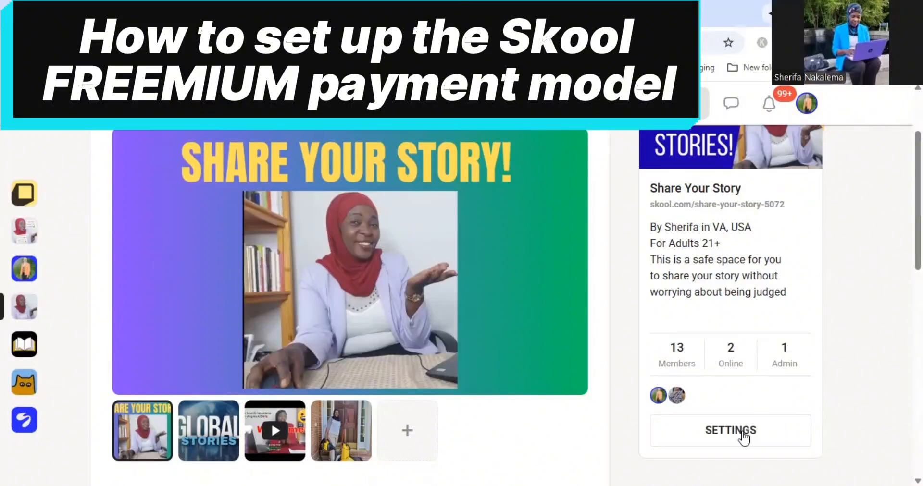
pyautogui.scroll(-1, 516, 306)
pyautogui.scroll(3, 516, 305)
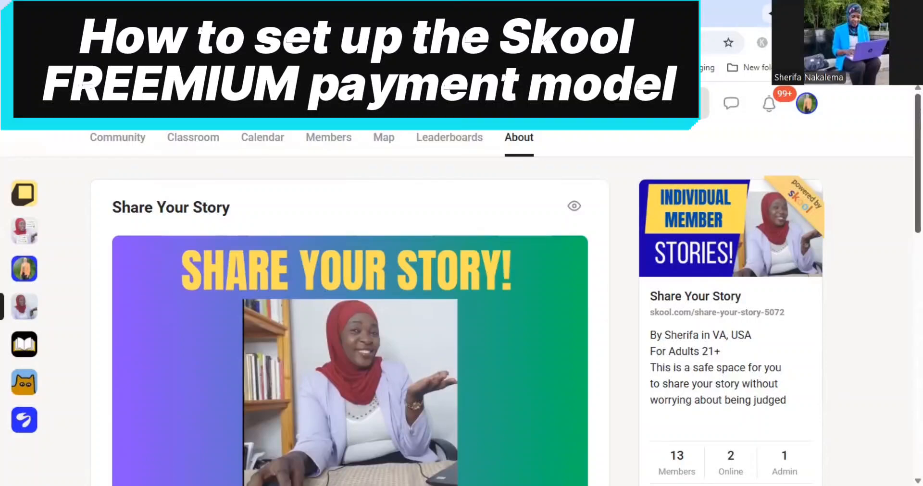
pyautogui.scroll(-1, 461, 307)
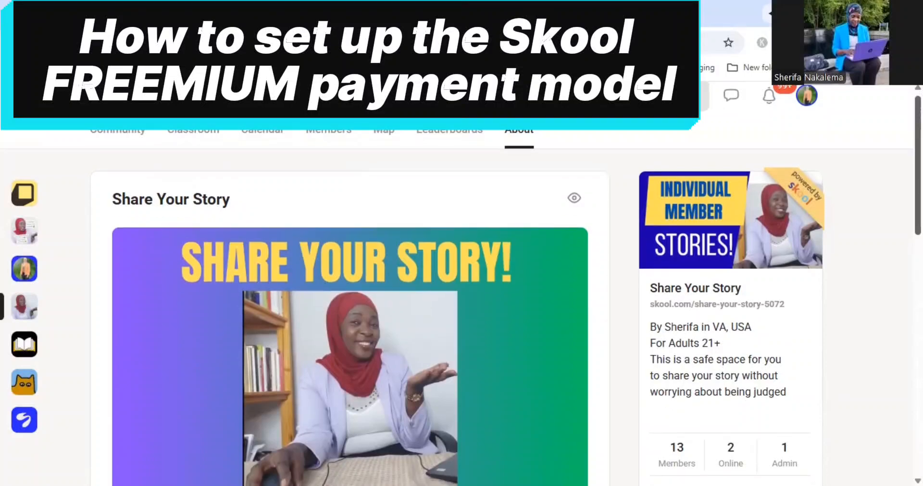
pyautogui.scroll(-1, 461, 308)
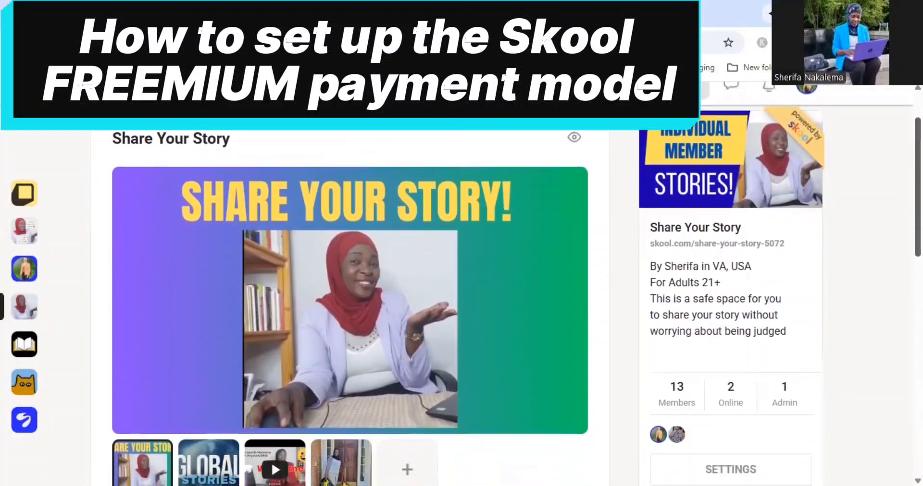
pyautogui.scroll(-2, 461, 308)
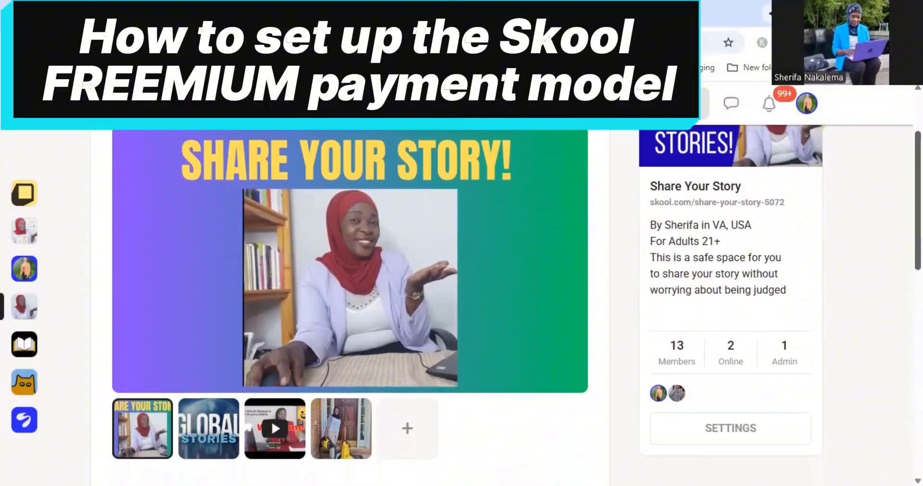
pyautogui.scroll(-1, 461, 307)
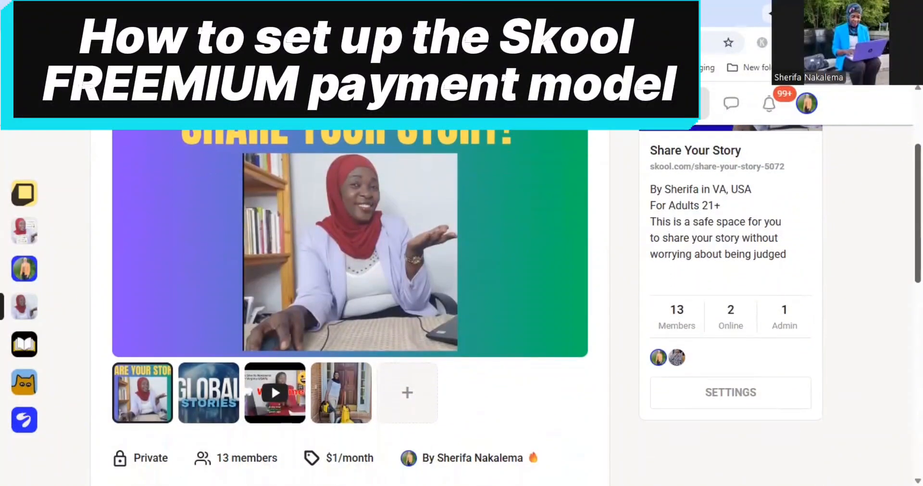
# Change the Share Your Story community's pricing model to Freemium and enable the VIP tier.
pyautogui.click(741, 394)
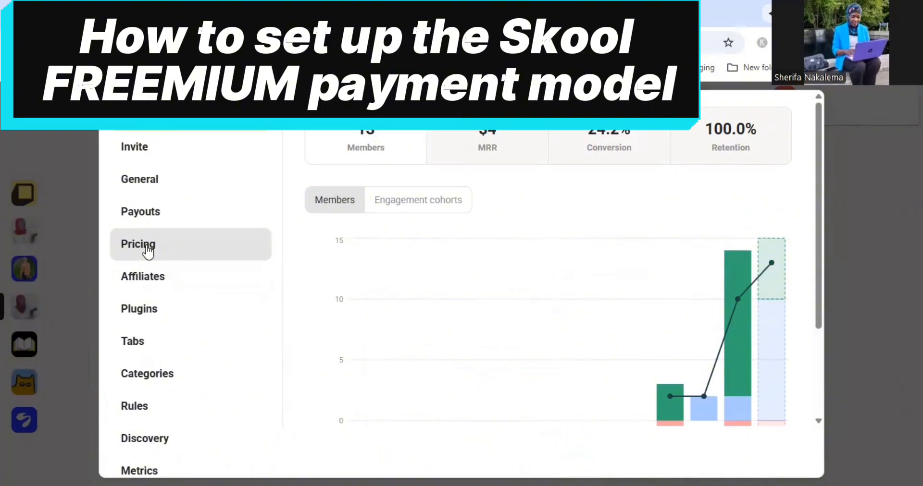
pyautogui.click(147, 246)
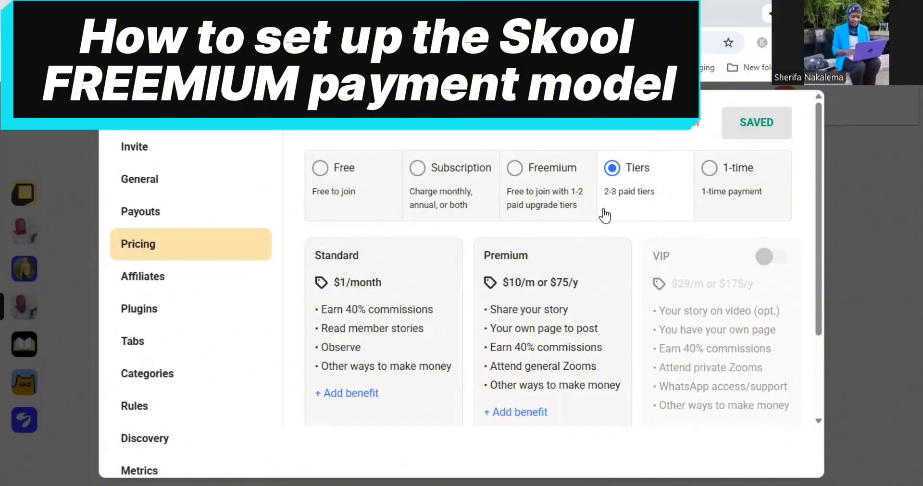
pyautogui.click(515, 171)
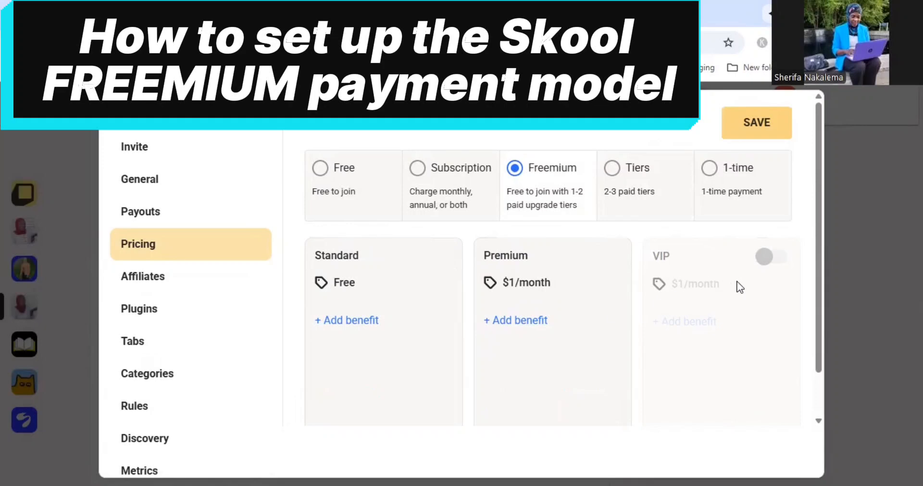
pyautogui.click(770, 258)
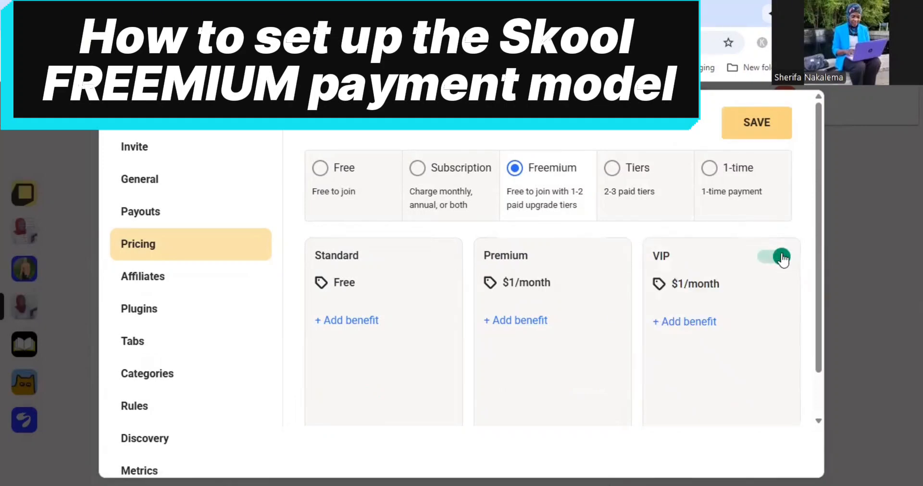
pyautogui.click(781, 258)
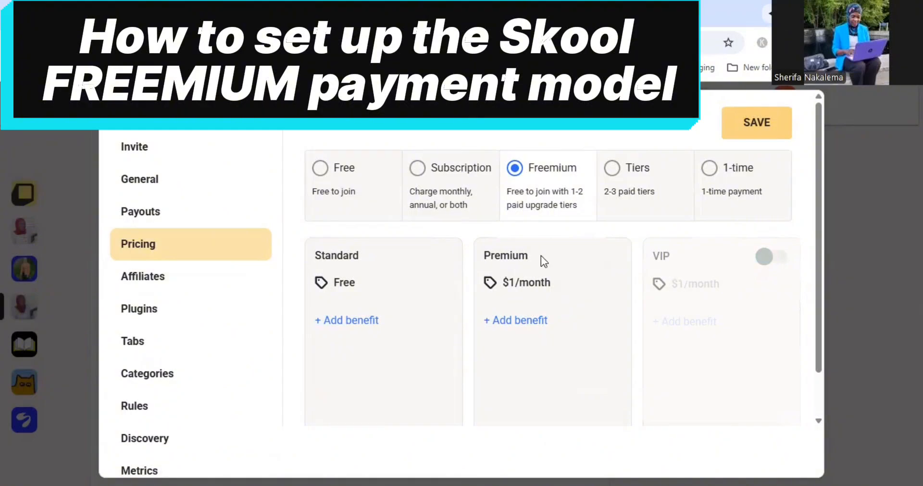
pyautogui.click(777, 261)
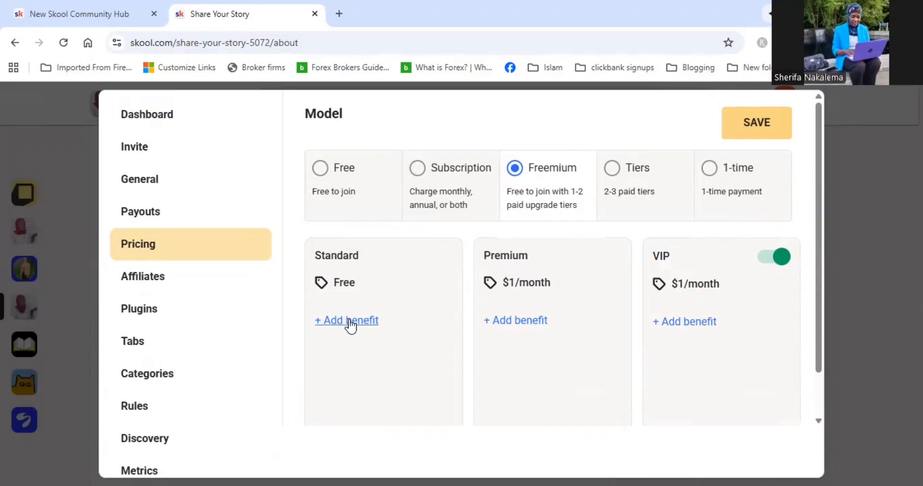
# Add the benefit "Access community members, posts" to the free Standard tier.
pyautogui.click(345, 321)
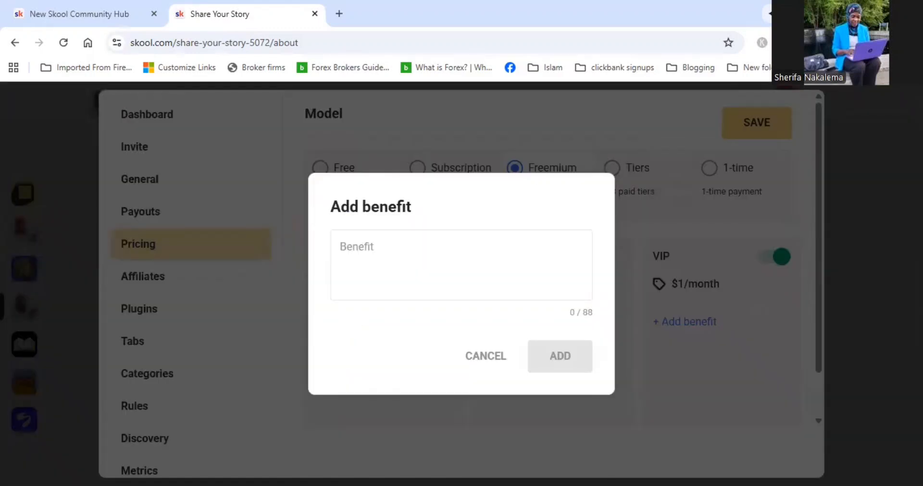
pyautogui.click(395, 247)
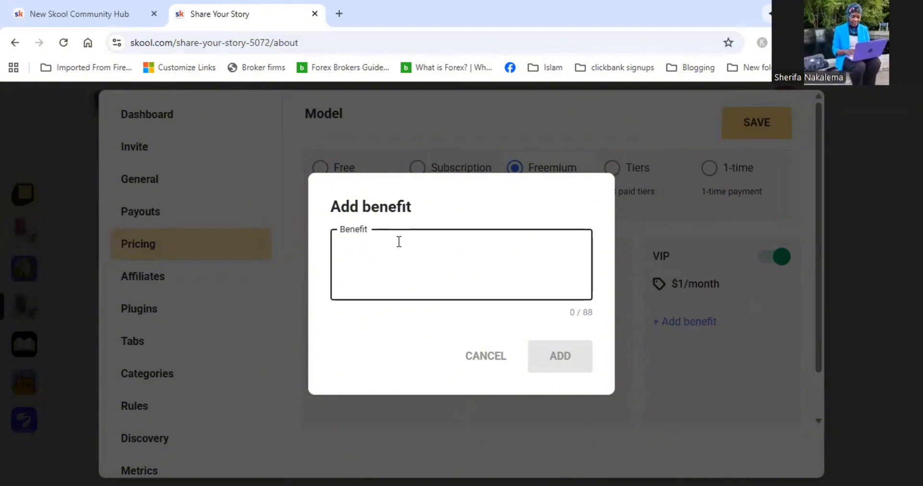
pyautogui.write('Acess')
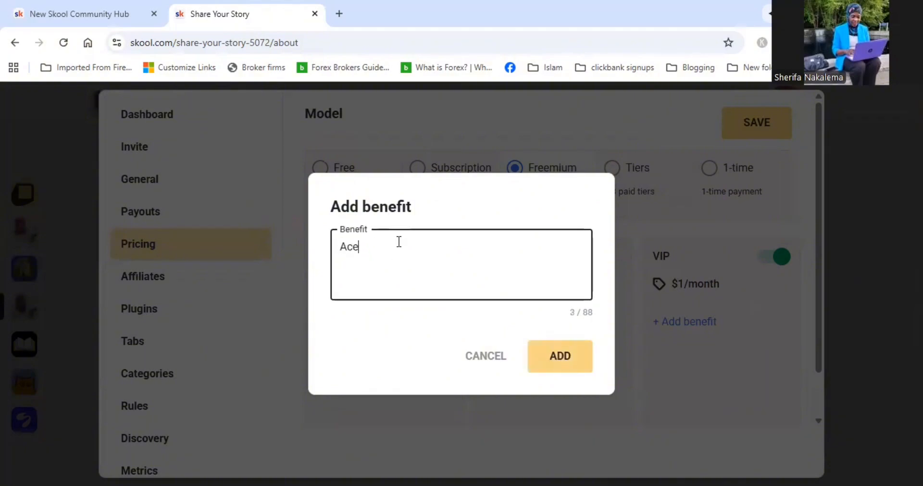
pyautogui.press('BackSpace')
pyautogui.press('BackSpace')
pyautogui.press('BackSpace')
pyautogui.write('cess')
pyautogui.write(' the')
pyautogui.press('BackSpace')
pyautogui.press('BackSpace')
pyautogui.press('BackSpace')
pyautogui.press('BackSpace')
pyautogui.write('commu ity')
pyautogui.press('BackSpace')
pyautogui.press('BackSpace')
pyautogui.press('BackSpace')
pyautogui.press('BackSpace')
pyautogui.press('BackSpace')
pyautogui.write('nity members')
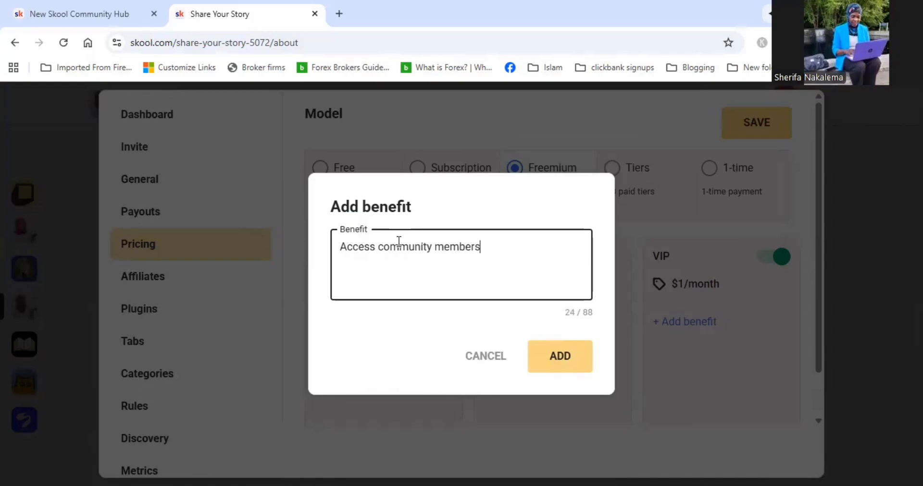
pyautogui.write(', posts')
pyautogui.click(568, 350)
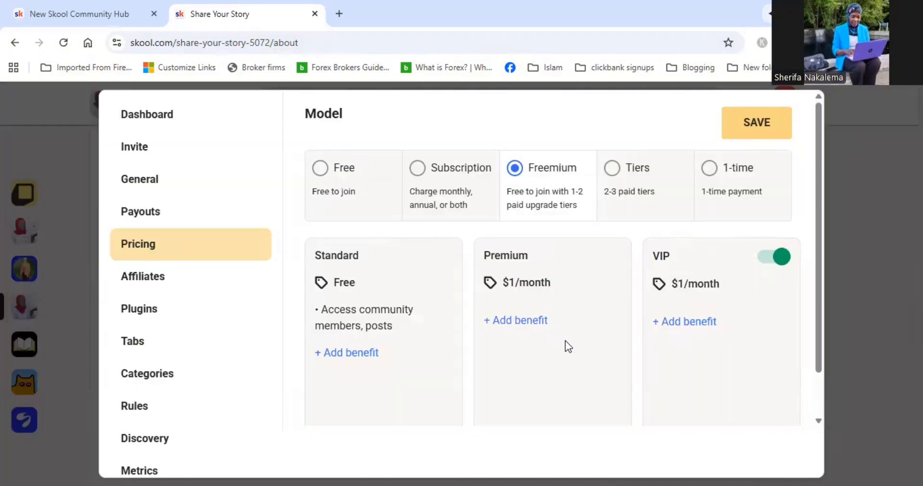
# Add the benefit "Post and chat with other members" to the Standard tier.
pyautogui.click(374, 354)
pyautogui.click(367, 251)
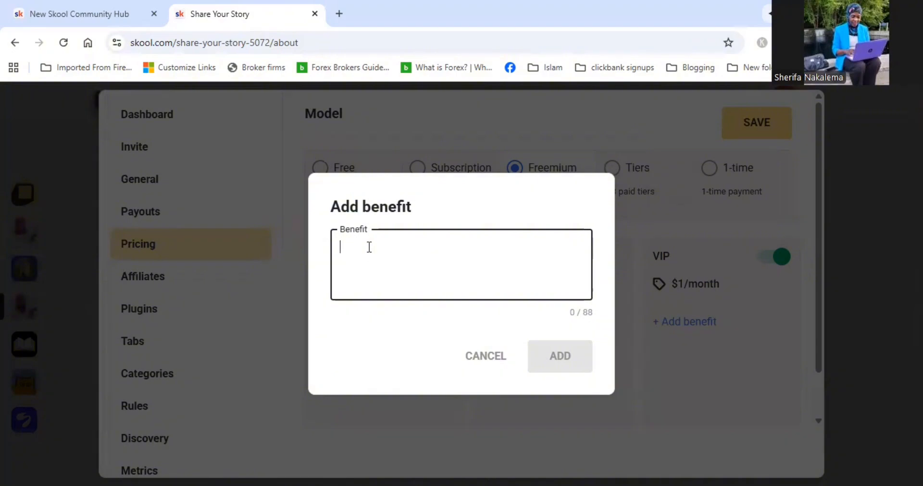
pyautogui.write('Post')
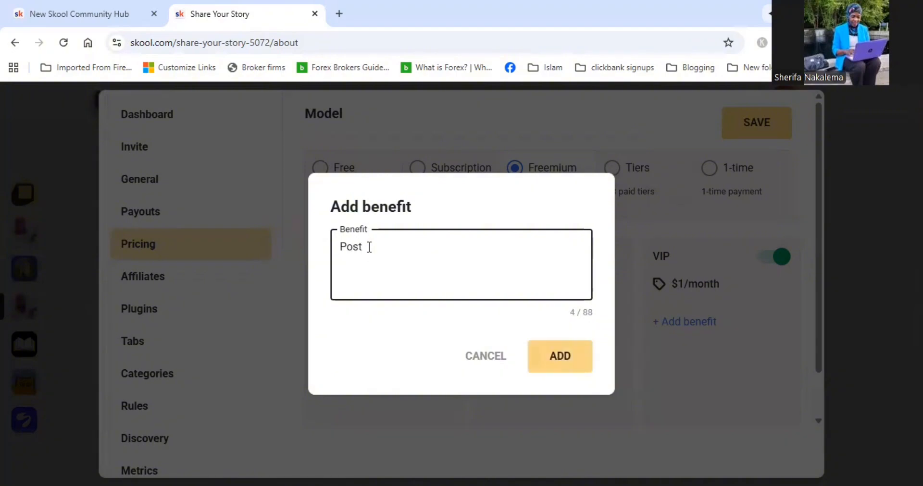
pyautogui.write(' and chats')
pyautogui.press('BackSpace')
pyautogui.write('with other ')
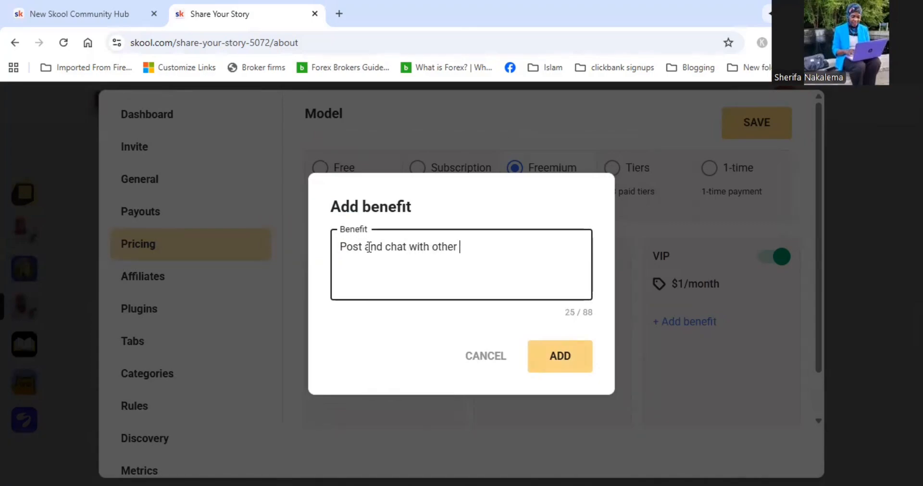
pyautogui.write('members')
pyautogui.click(560, 356)
# Add the benefit "Join Skool LIVE" to the Standard tier.
pyautogui.click(352, 388)
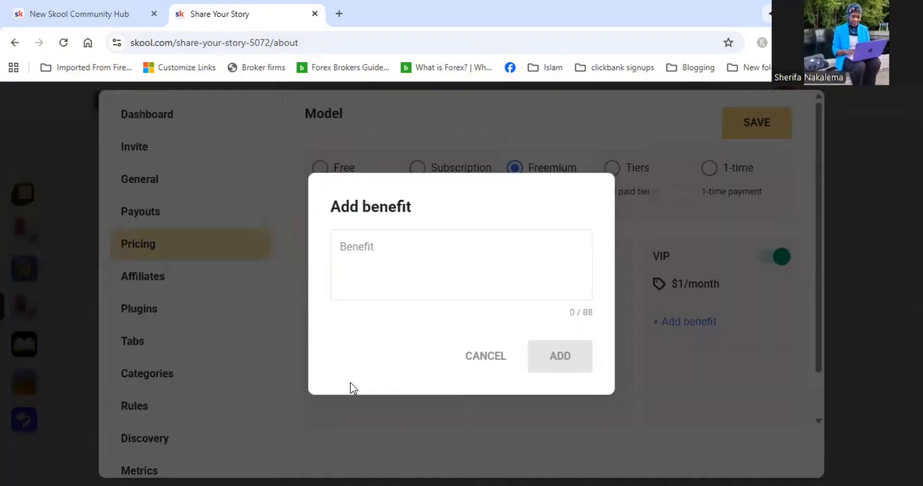
pyautogui.click(379, 242)
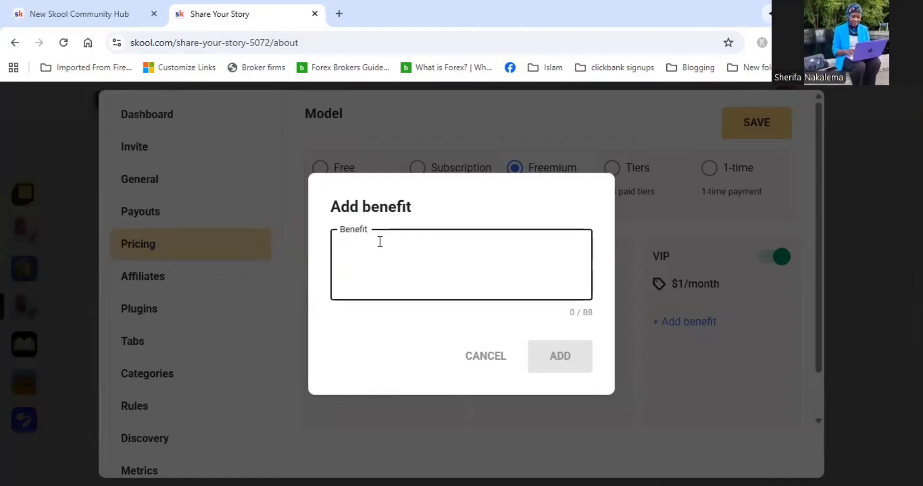
pyautogui.write('Join ')
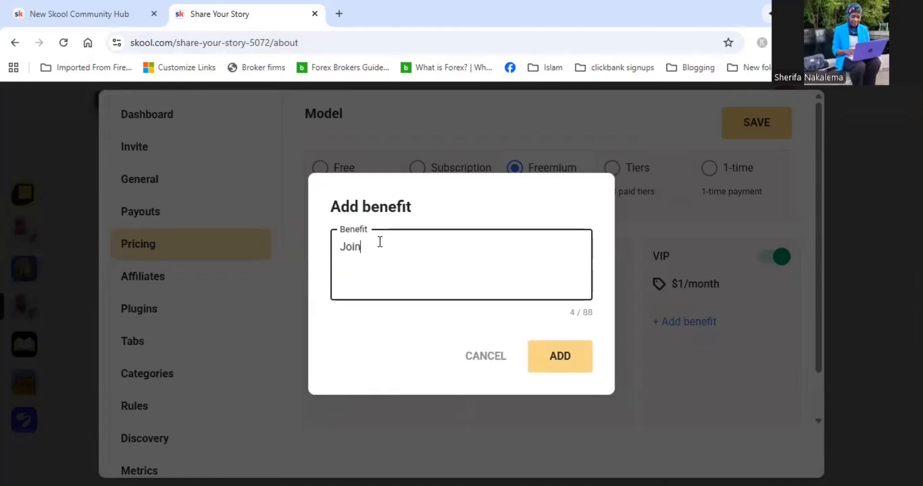
pyautogui.write('Skool L')
pyautogui.write('E')
pyautogui.click(569, 362)
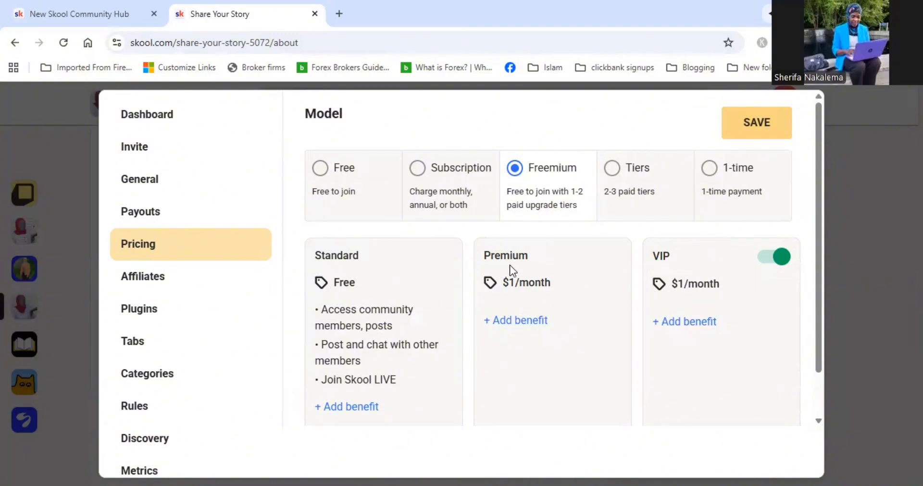
# Set the Premium tier to monthly and annual pricing at $29 per month and $175 per year.
pyautogui.click(518, 283)
pyautogui.click(404, 221)
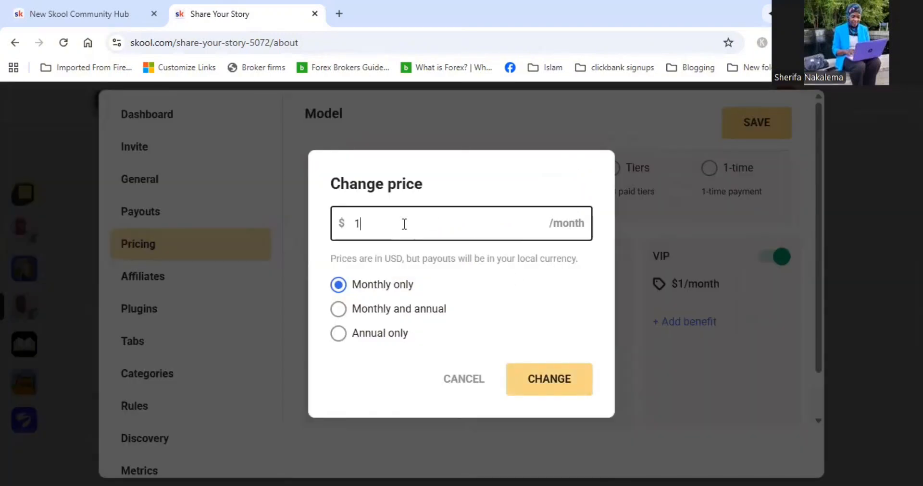
pyautogui.press('BackSpace')
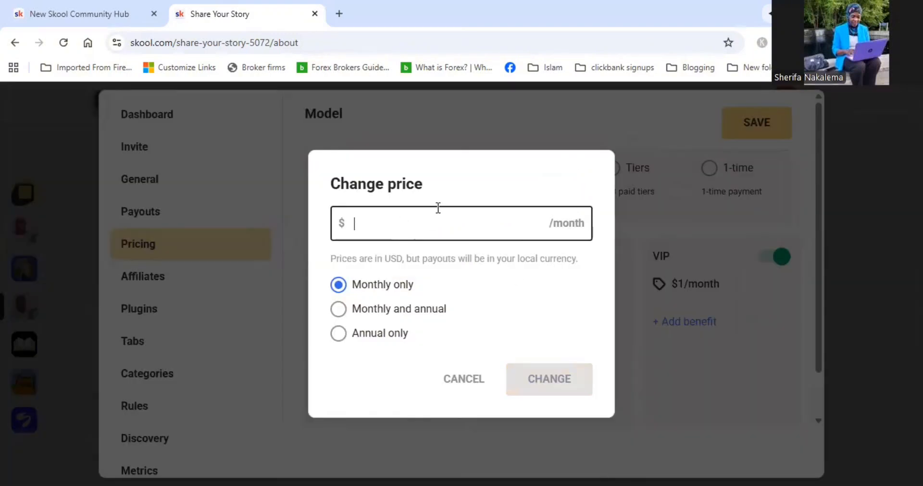
pyautogui.write('29')
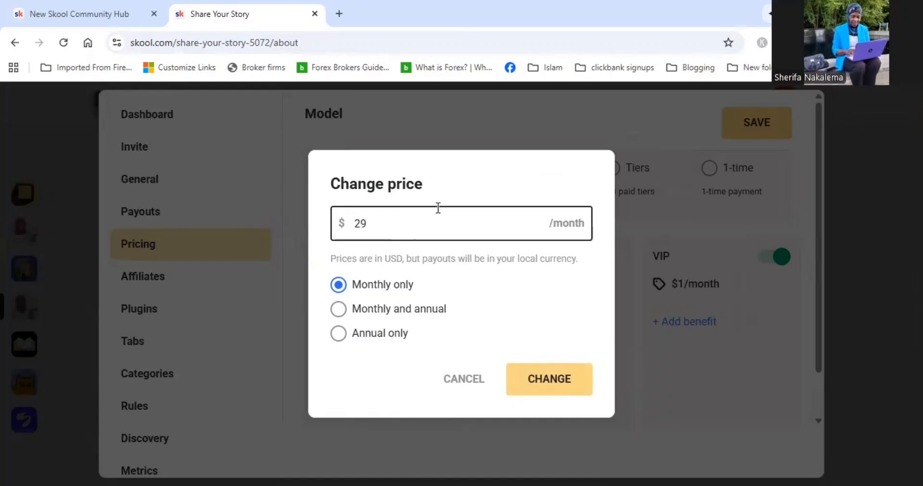
pyautogui.press('BackSpace')
pyautogui.press('BackSpace')
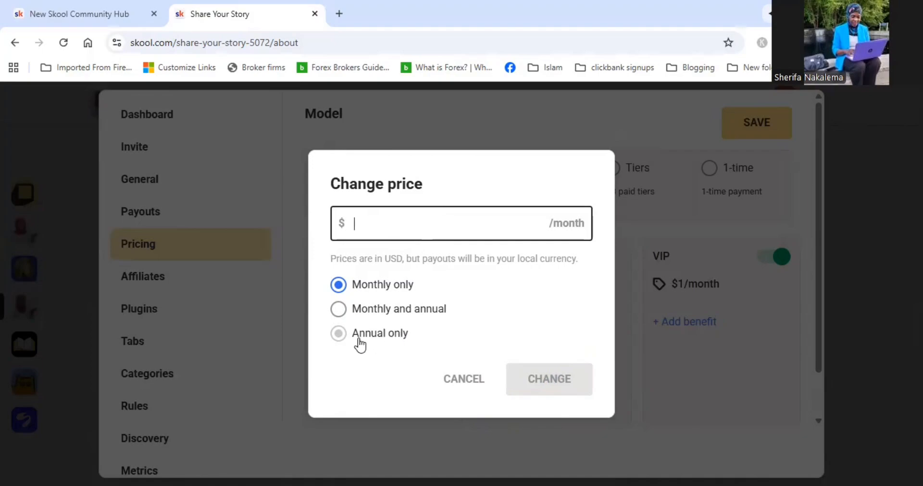
pyautogui.click(338, 309)
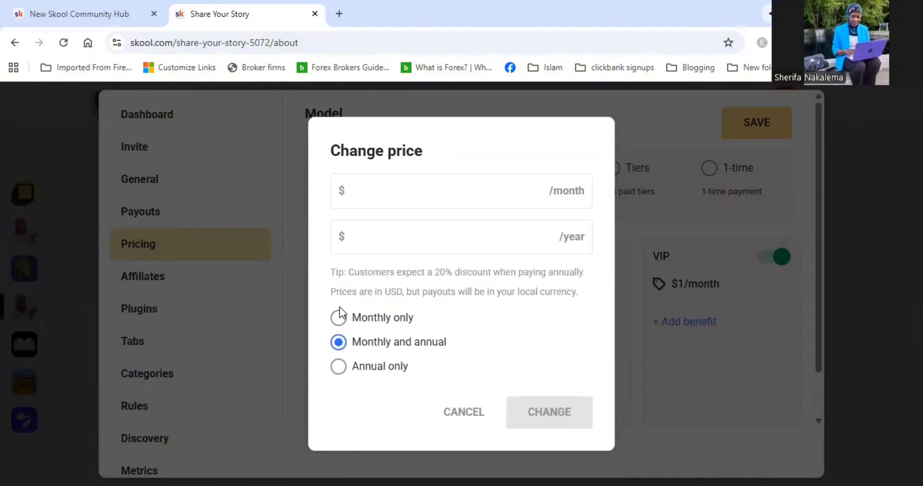
pyautogui.click(362, 183)
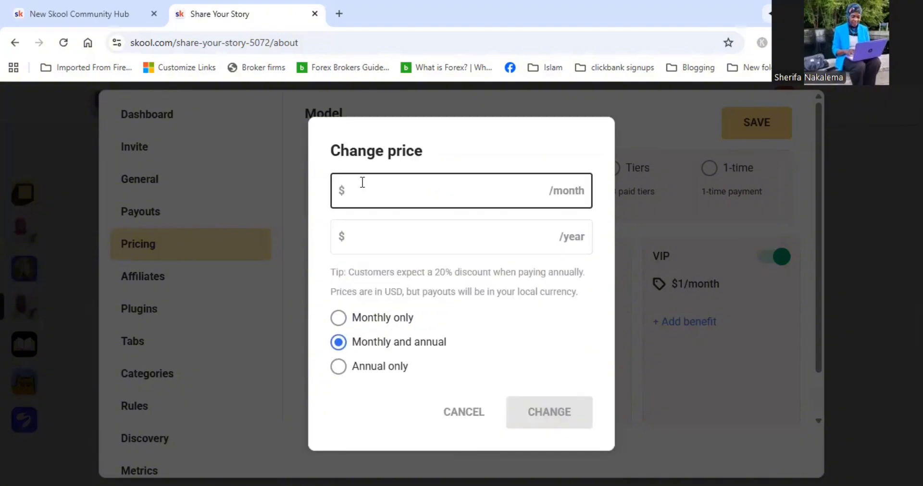
pyautogui.write('29')
pyautogui.click(367, 229)
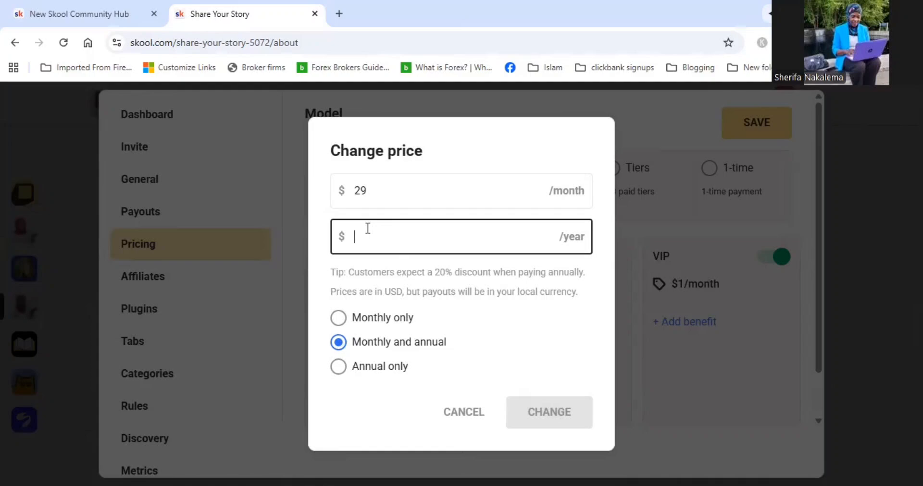
pyautogui.write('175')
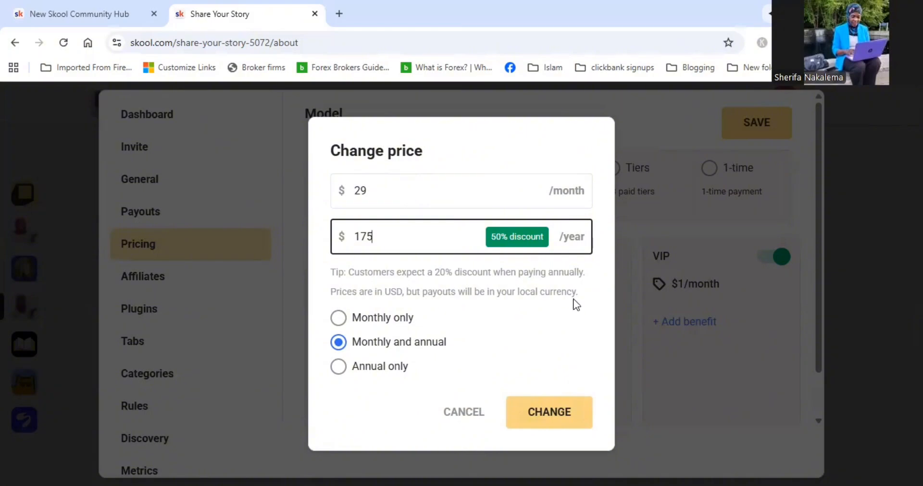
pyautogui.click(551, 418)
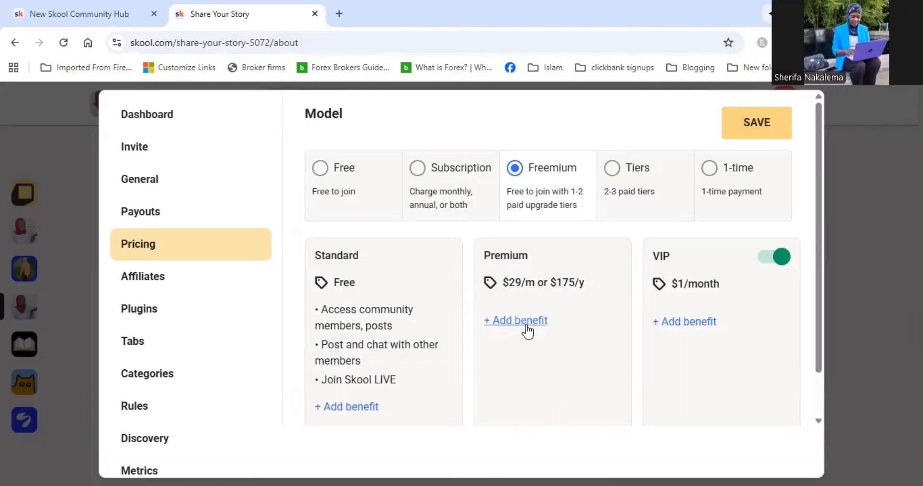
# Add the benefit "Everything in FREE, plus...." to the Premium tier.
pyautogui.click(526, 323)
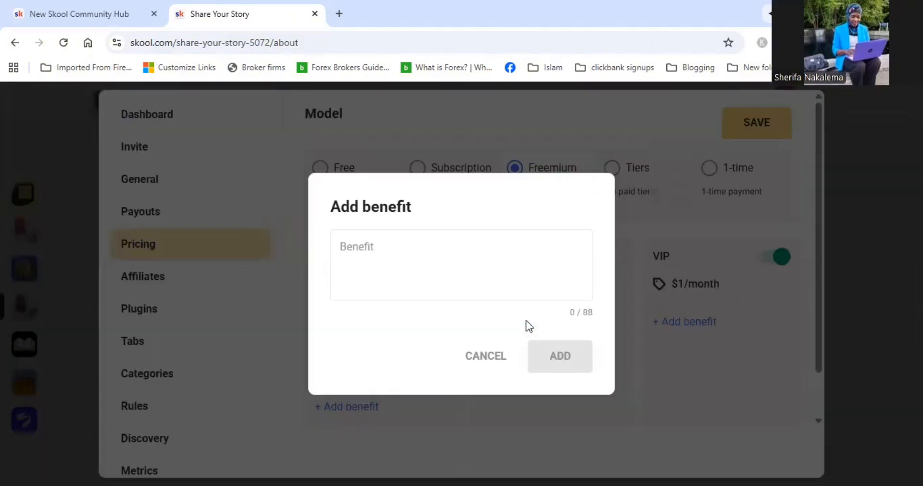
pyautogui.click(449, 250)
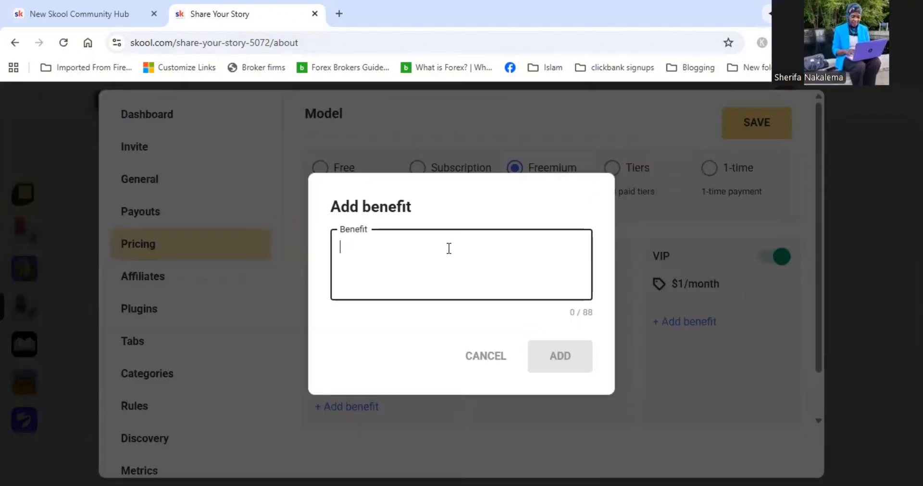
pyautogui.write('Everyt')
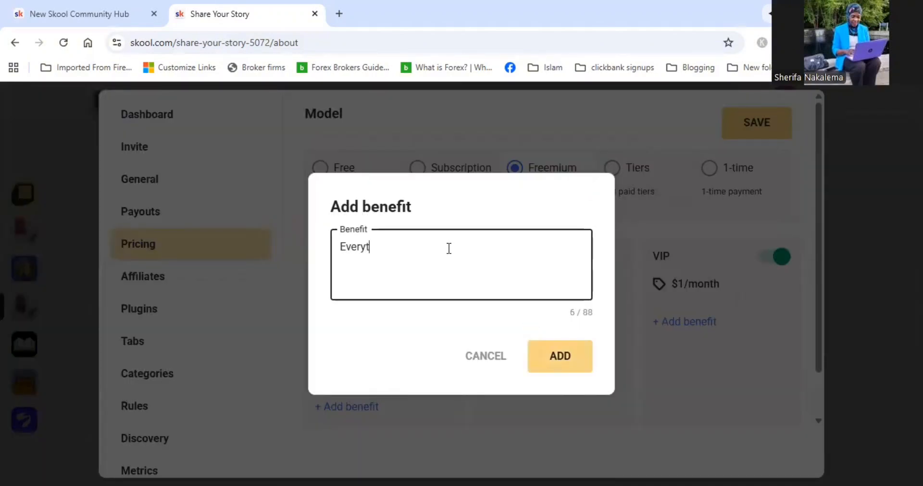
pyautogui.write('hing in the FREE')
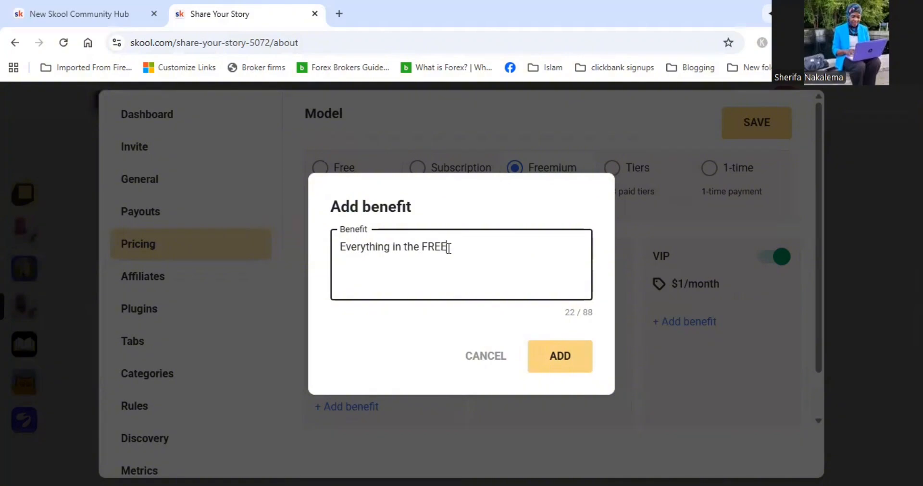
pyautogui.press('BackSpace')
pyautogui.press('BackSpace')
pyautogui.press('BackSpace')
pyautogui.press('BackSpace')
pyautogui.press('BackSpace')
pyautogui.press('BackSpace')
pyautogui.press('BackSpace')
pyautogui.press('BackSpace')
pyautogui.write('FREE, plus....')
pyautogui.click(558, 357)
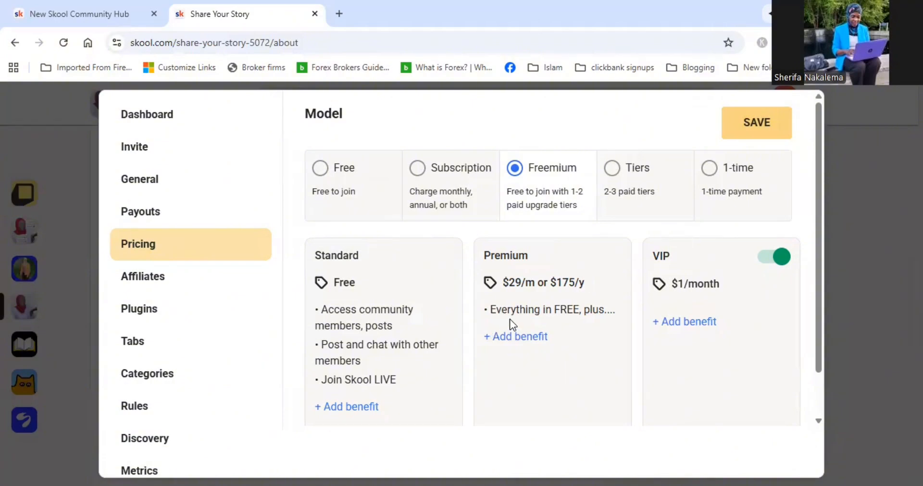
# Add the benefit "Weekly Zooms Q & A" to the Premium tier.
pyautogui.click(514, 339)
pyautogui.click(406, 245)
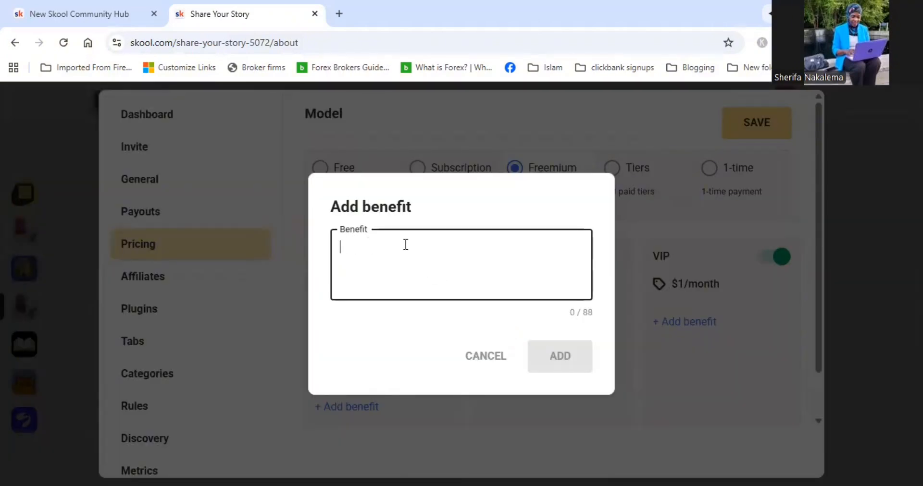
pyautogui.write('W')
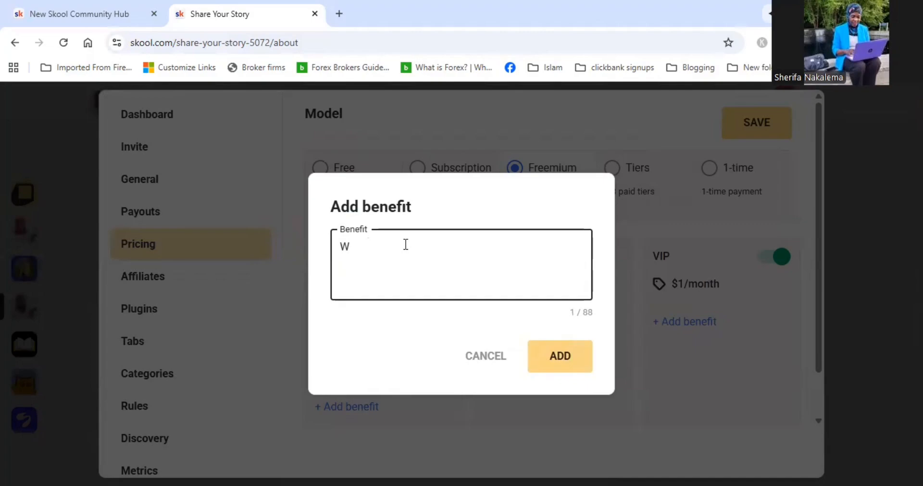
pyautogui.write('eekly Zoom')
pyautogui.write('&')
pyautogui.press('BackSpace')
pyautogui.write('Q & A')
pyautogui.click(406, 246)
pyautogui.click(405, 243)
pyautogui.write('a')
pyautogui.press('BackSpace')
pyautogui.write('s')
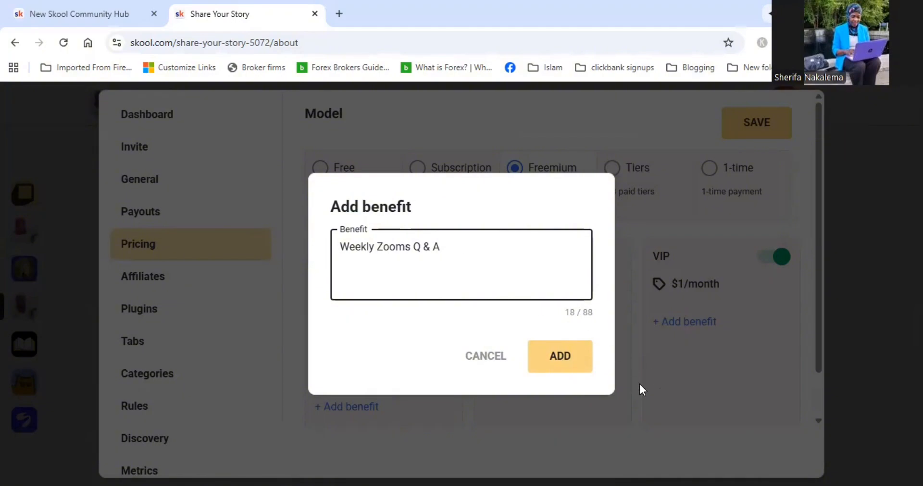
pyautogui.click(565, 373)
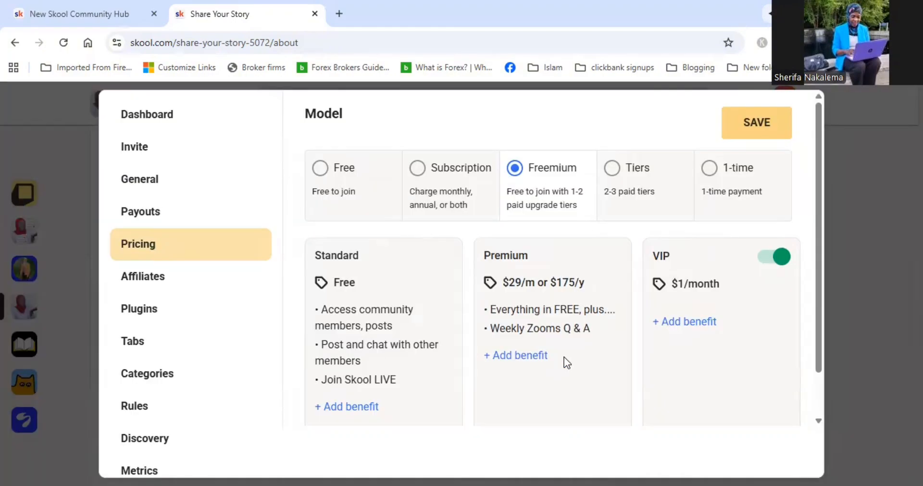
# Add the benefit "Skool tips" to the Premium tier.
pyautogui.click(518, 358)
pyautogui.click(398, 243)
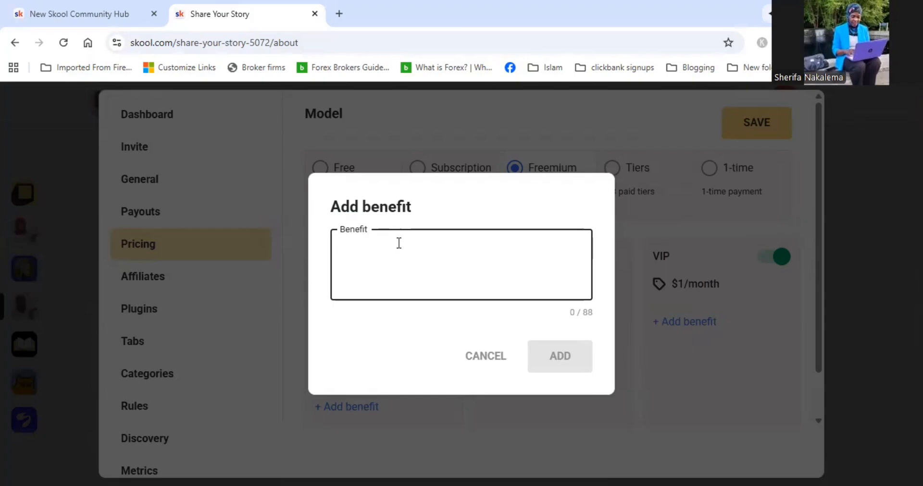
pyautogui.write('Skool ')
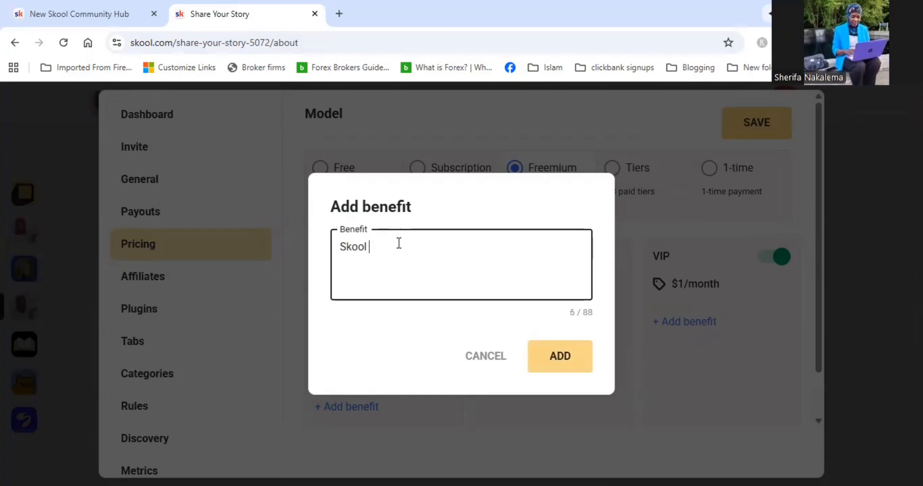
pyautogui.write('tips')
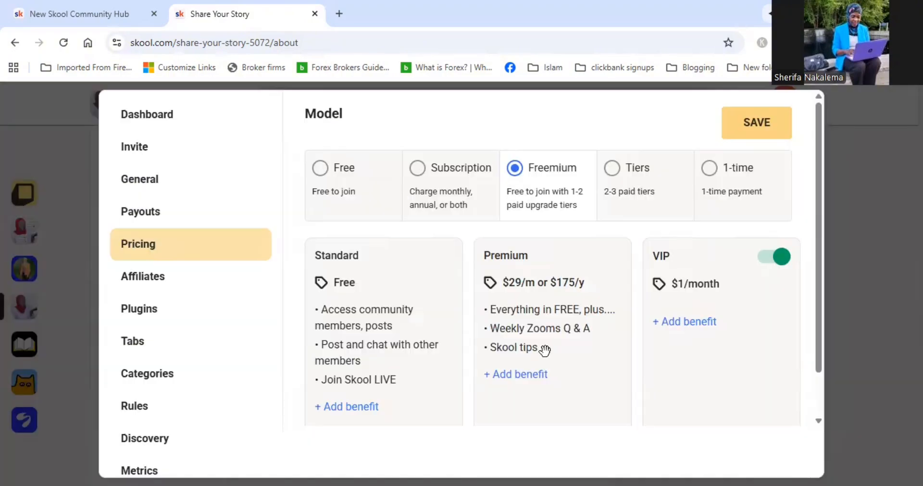
pyautogui.click(548, 362)
# Add the benefit "TikTok tips" to the Premium tier.
pyautogui.click(526, 376)
pyautogui.click(413, 248)
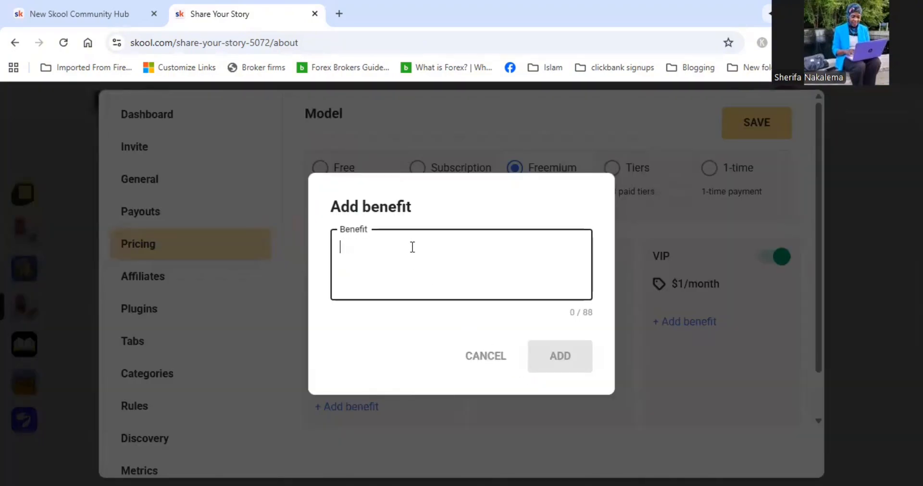
pyautogui.write('TikT')
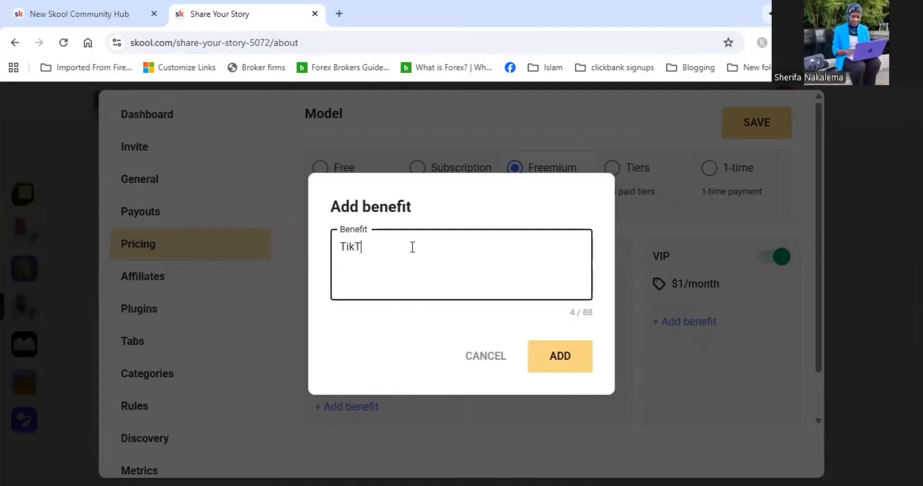
pyautogui.write('ok tips')
pyautogui.click(570, 356)
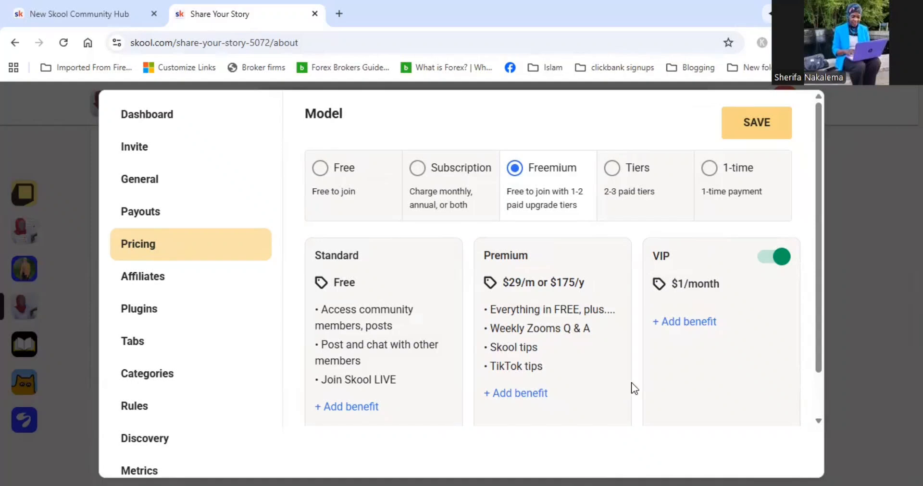
# Set the VIP tier to monthly and annual pricing at $99 per month and $595 per year.
pyautogui.click(688, 287)
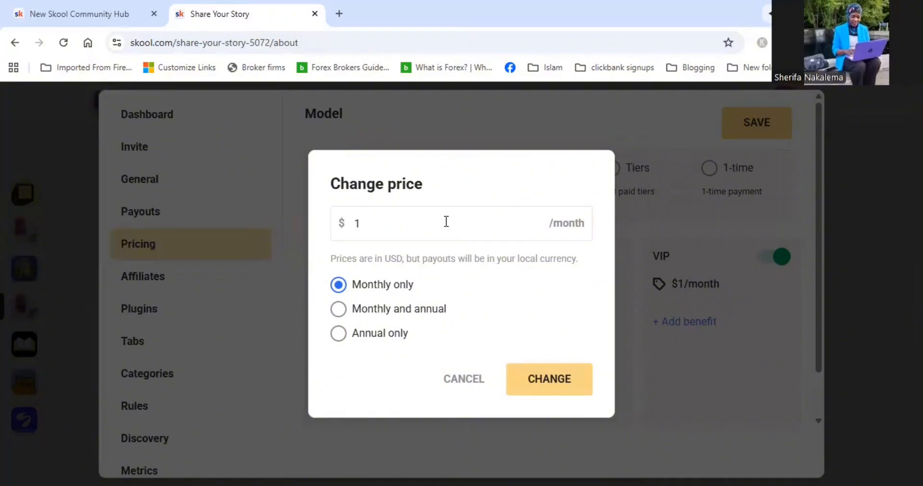
pyautogui.click(341, 310)
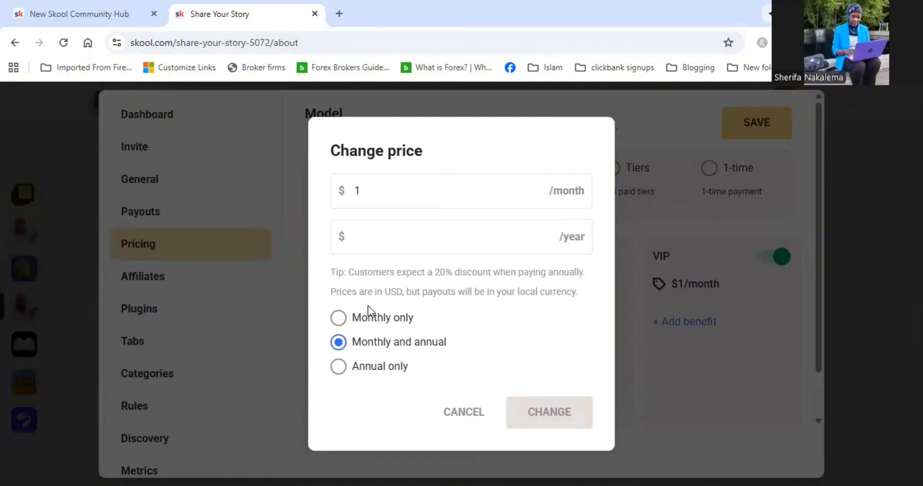
pyautogui.click(384, 185)
pyautogui.press('BackSpace')
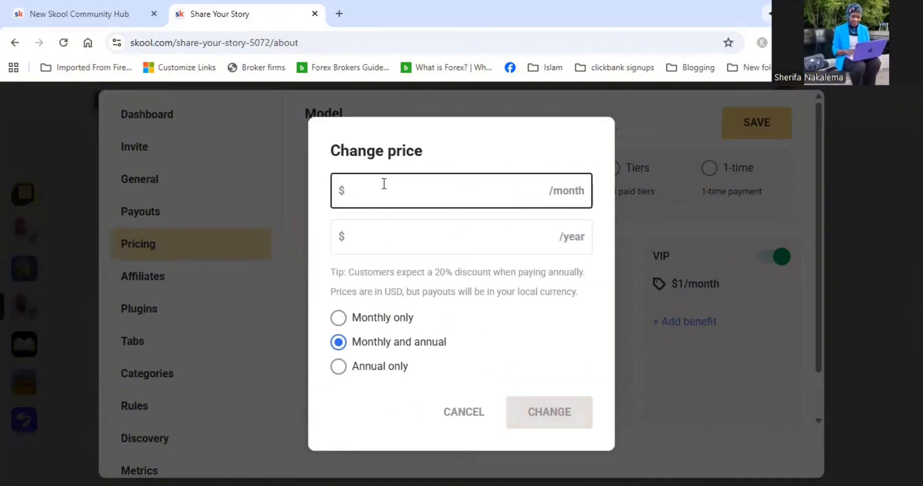
pyautogui.write('99')
pyautogui.click(368, 233)
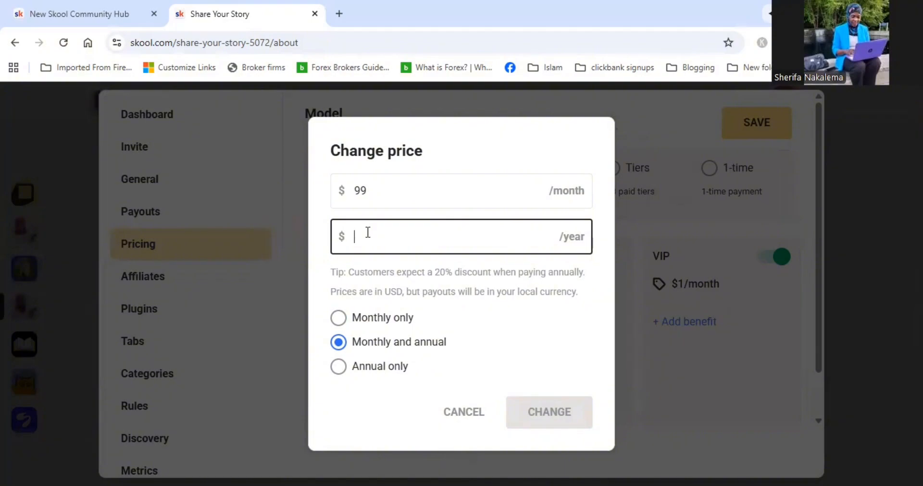
pyautogui.write('59')
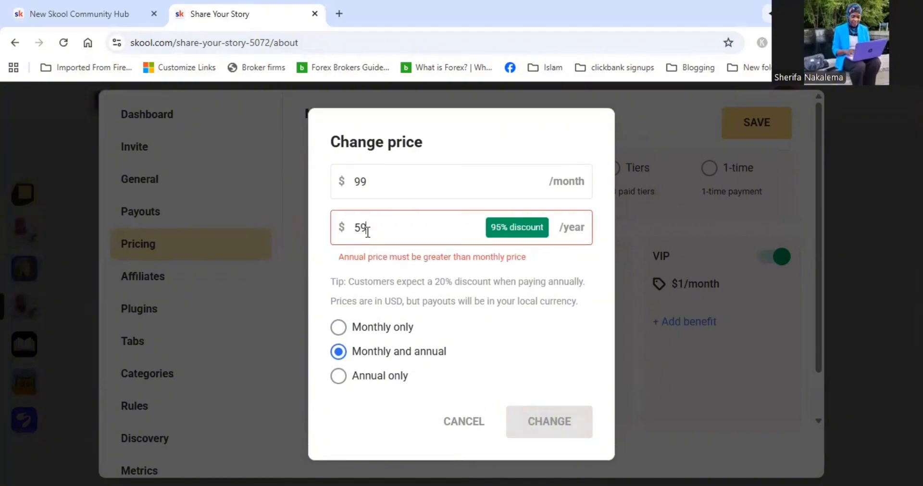
pyautogui.write('5')
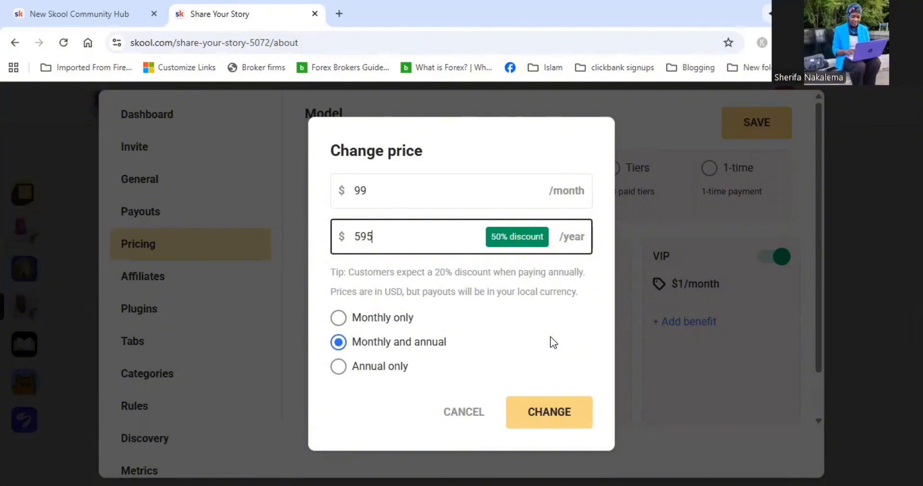
pyautogui.click(565, 412)
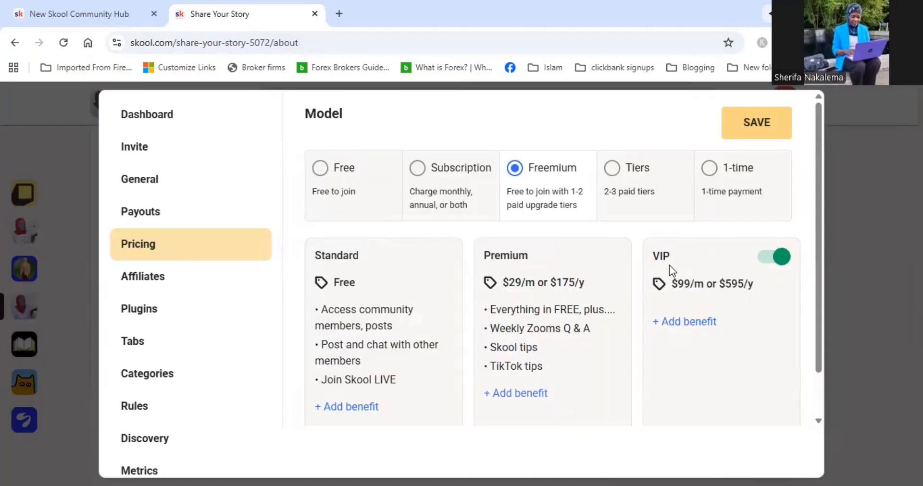
# Add the benefit "Everything in Premium, plus..." to the VIP tier.
pyautogui.click(696, 322)
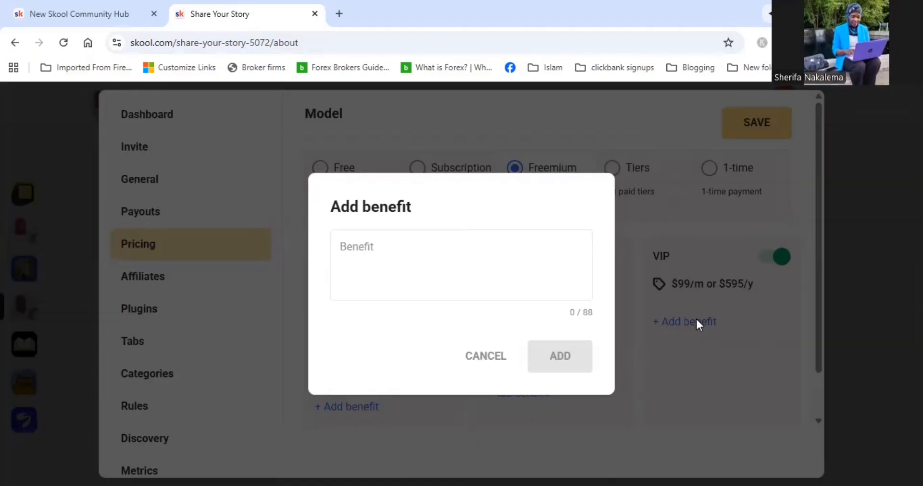
pyautogui.click(457, 248)
pyautogui.write('Ev')
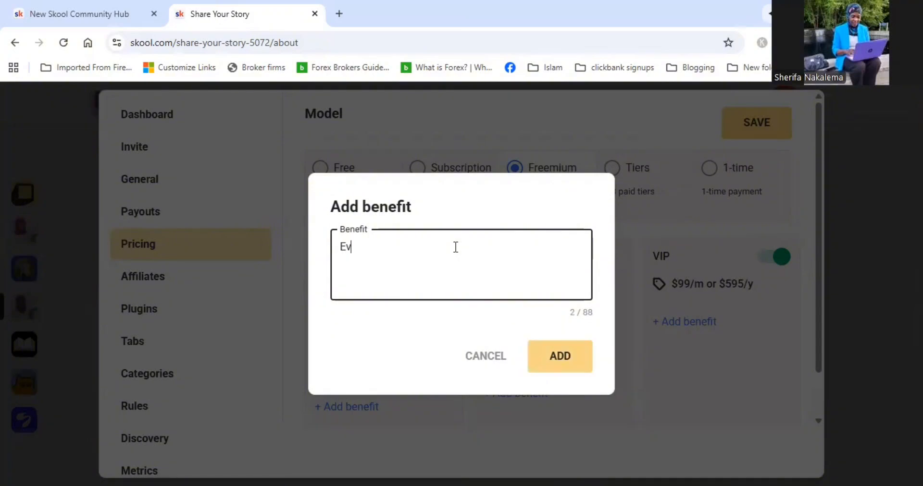
pyautogui.write('erything in the')
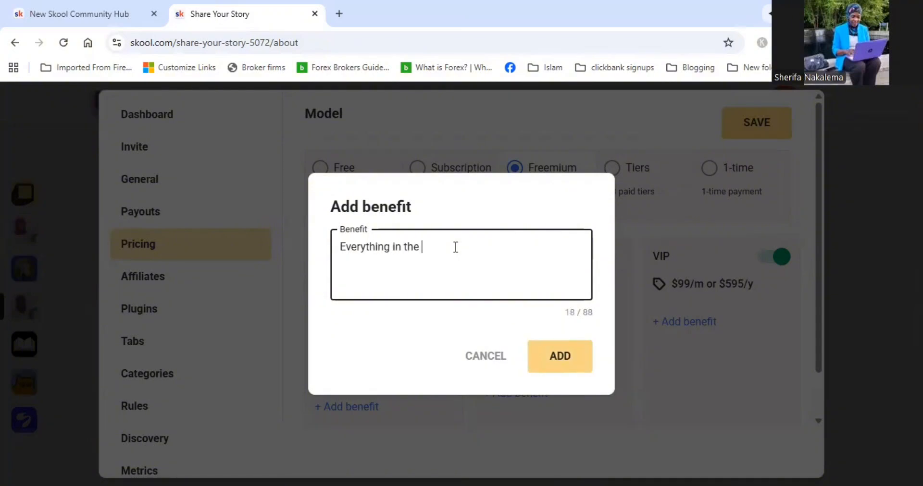
pyautogui.press('BackSpace')
pyautogui.press('BackSpace')
pyautogui.press('BackSpace')
pyautogui.press('BackSpace')
pyautogui.write('Premium')
pyautogui.press('BackSpace')
pyautogui.write(', plus...')
pyautogui.click(562, 354)
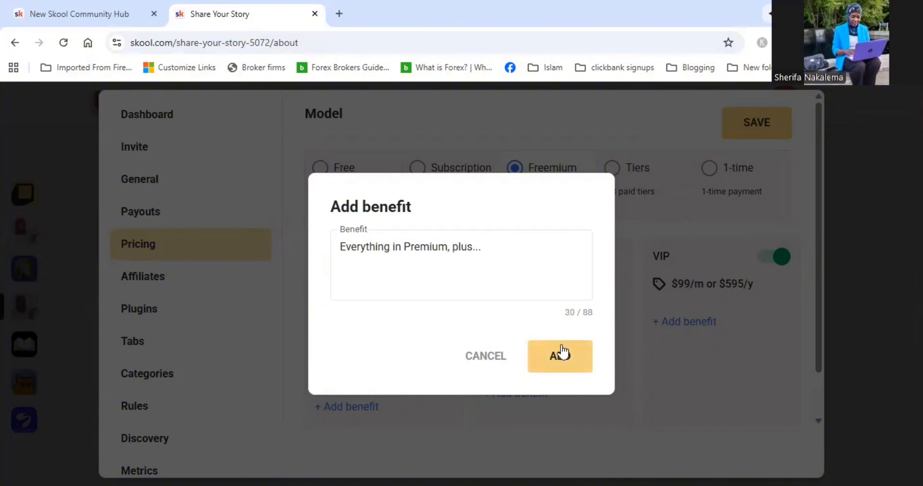
# Add the benefit "1 on 1 private support" to the VIP tier.
pyautogui.click(679, 355)
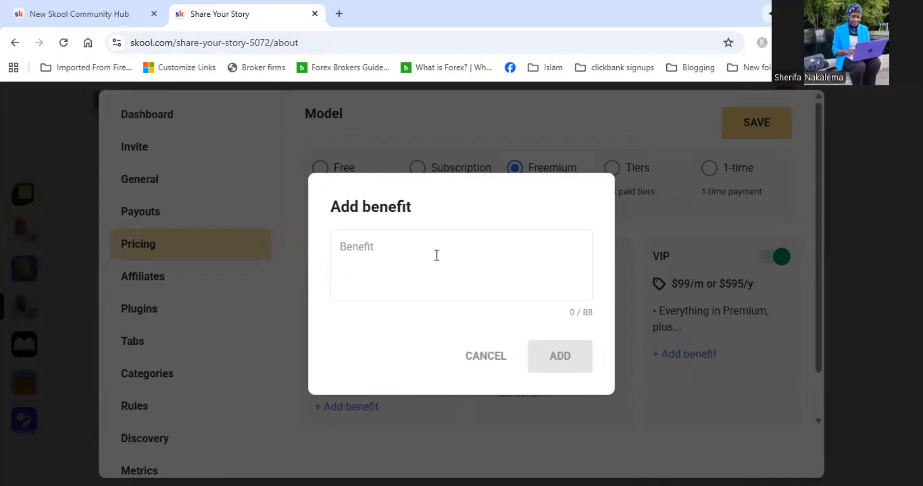
pyautogui.click(420, 243)
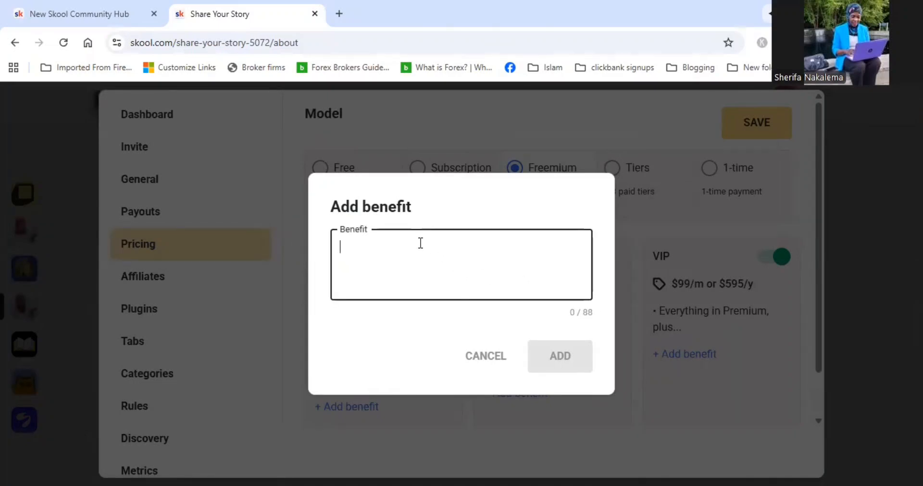
pyautogui.write('1')
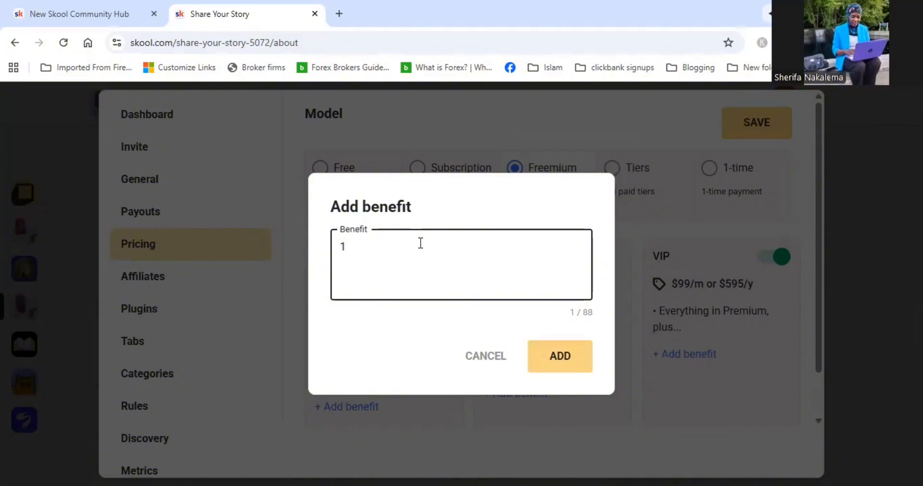
pyautogui.write(' on 1 private support')
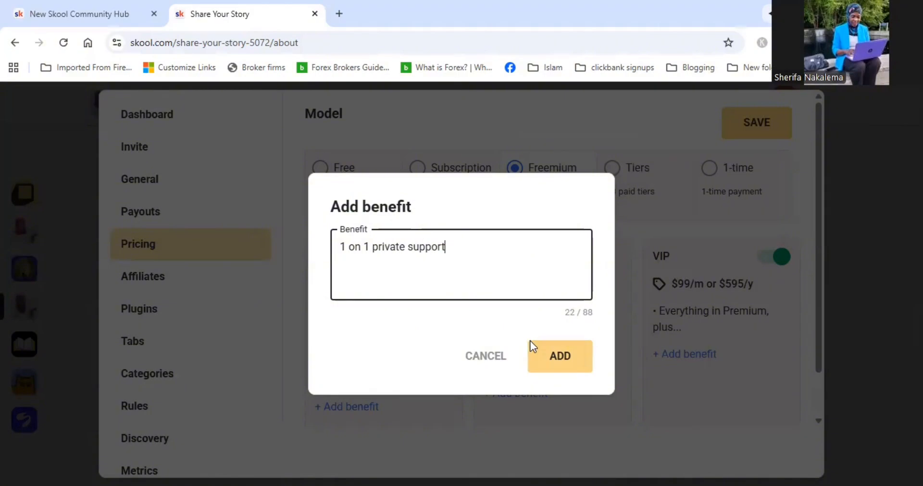
pyautogui.click(557, 358)
# Add the benefit "TikTok, YouTube & Skool support" to the VIP tier.
pyautogui.click(684, 376)
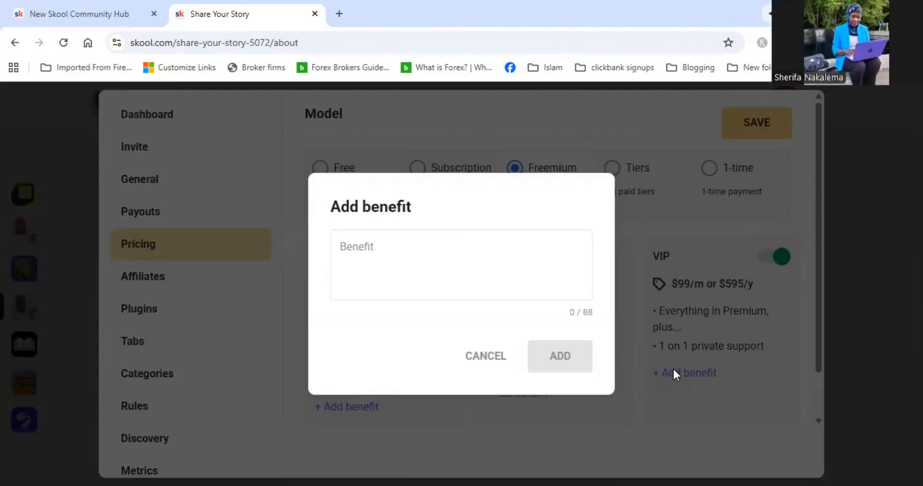
pyautogui.click(408, 249)
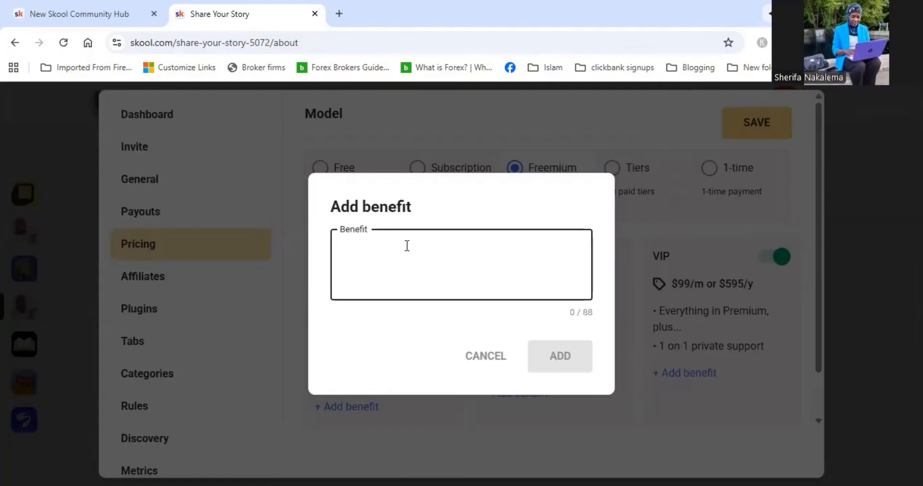
pyautogui.write('TikTok')
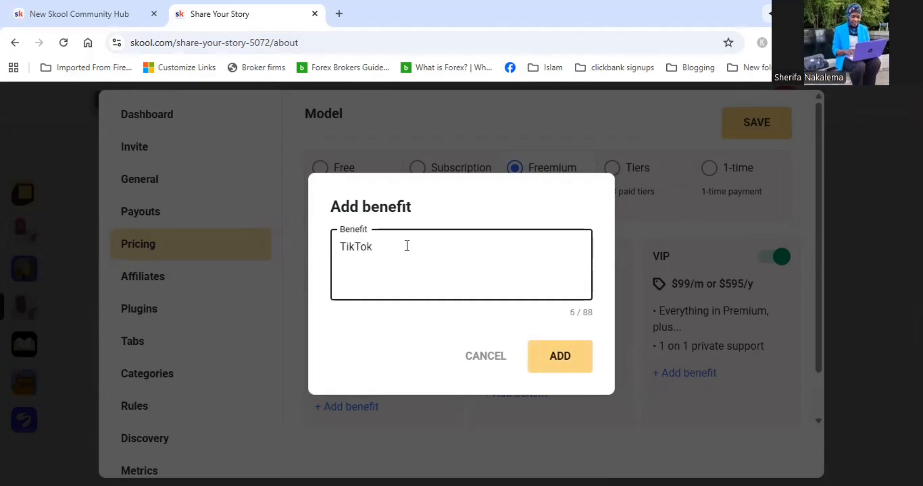
pyautogui.write(', YouTube & Skool ')
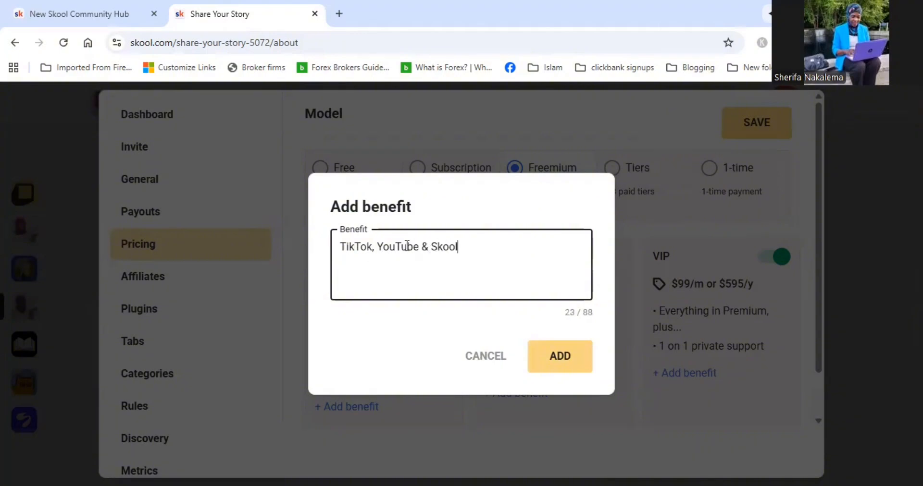
pyautogui.write('support')
pyautogui.click(558, 350)
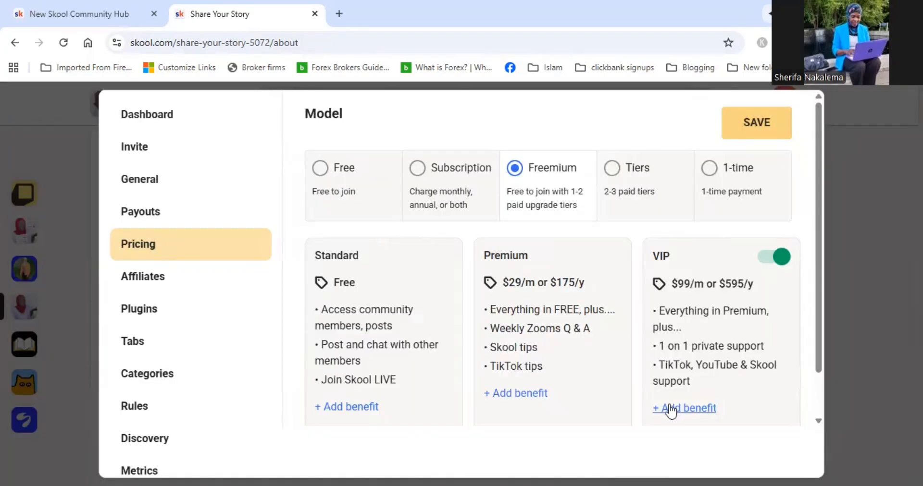
# Add a VIP tier benefit made of the owner's first name in the possessive followed by "WhatsApp 24 hr support".
pyautogui.click(669, 408)
pyautogui.click(402, 244)
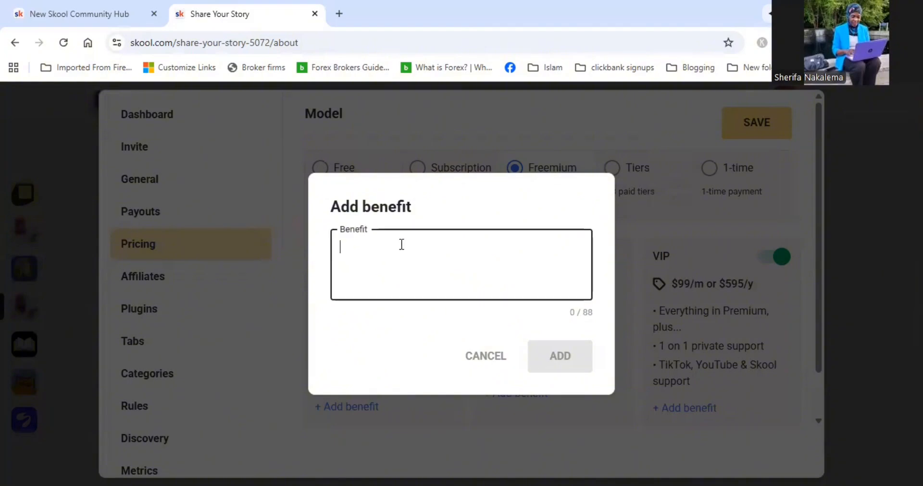
pyautogui.write('W')
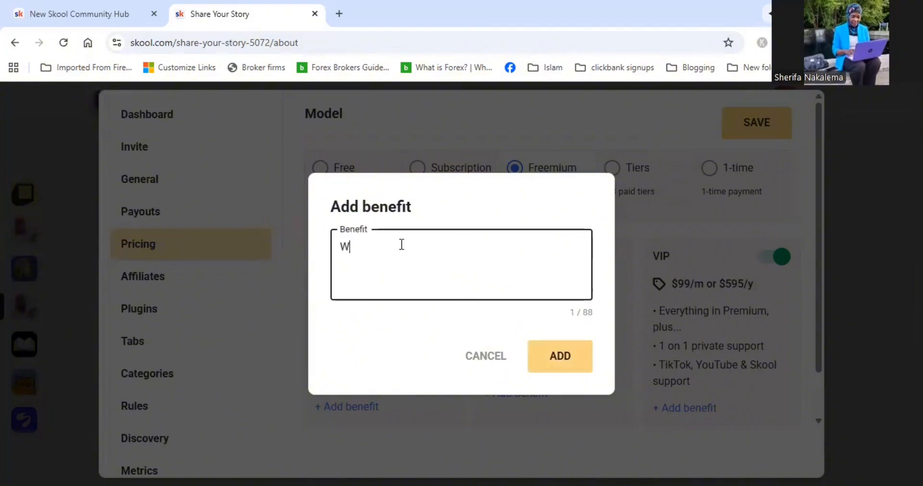
pyautogui.write('hatsApp nu')
pyautogui.press('BackSpace')
pyautogui.press('BackSpace')
pyautogui.click(341, 246)
pyautogui.write('Sherifa')
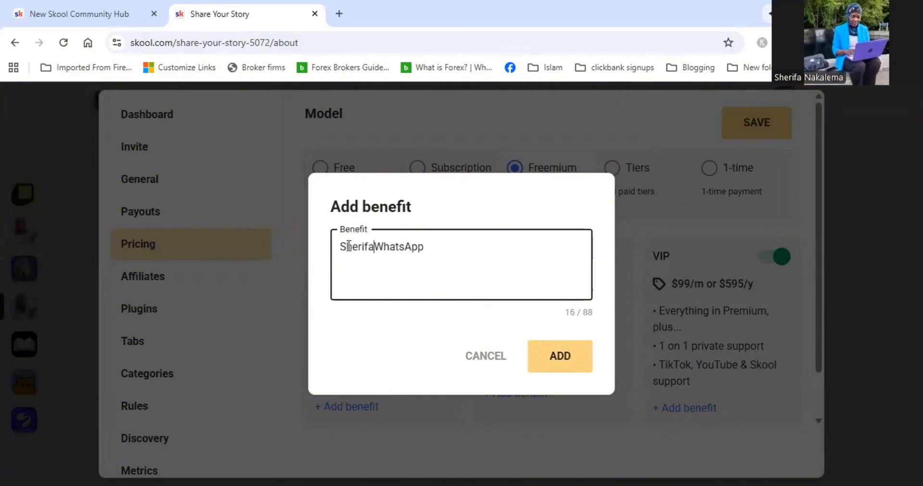
pyautogui.write("'s")
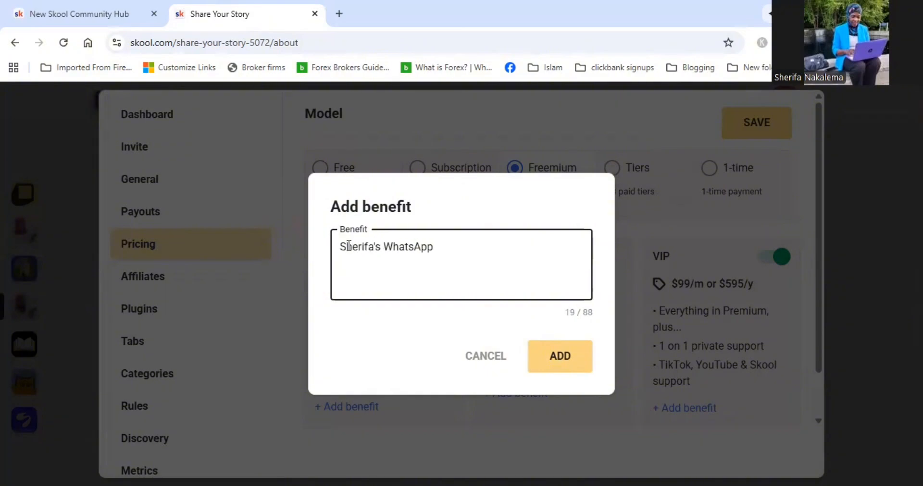
pyautogui.click(454, 245)
pyautogui.write('24 hr support')
pyautogui.click(556, 357)
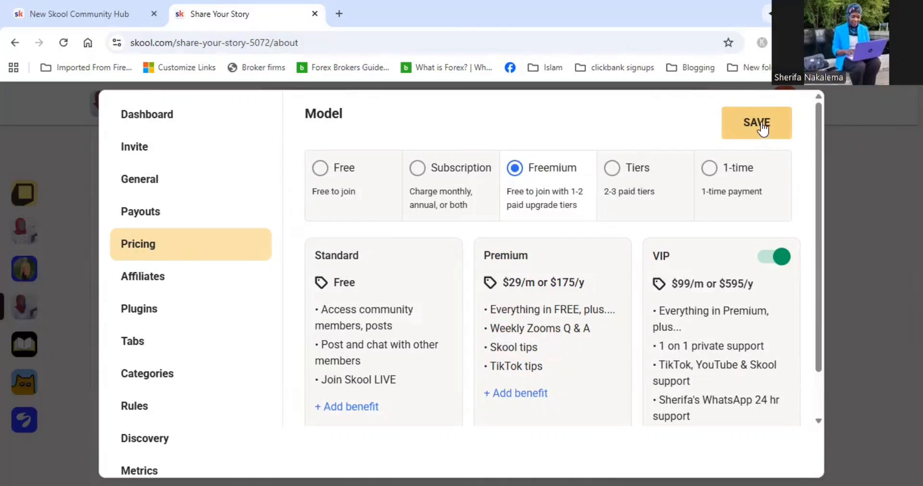
# Save the Freemium pricing model and preview the community's plans page.
pyautogui.click(762, 123)
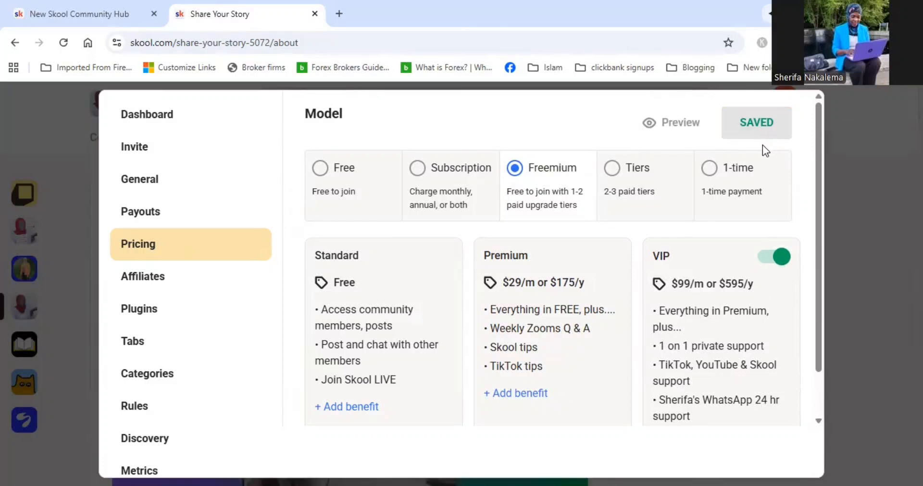
pyautogui.click(674, 122)
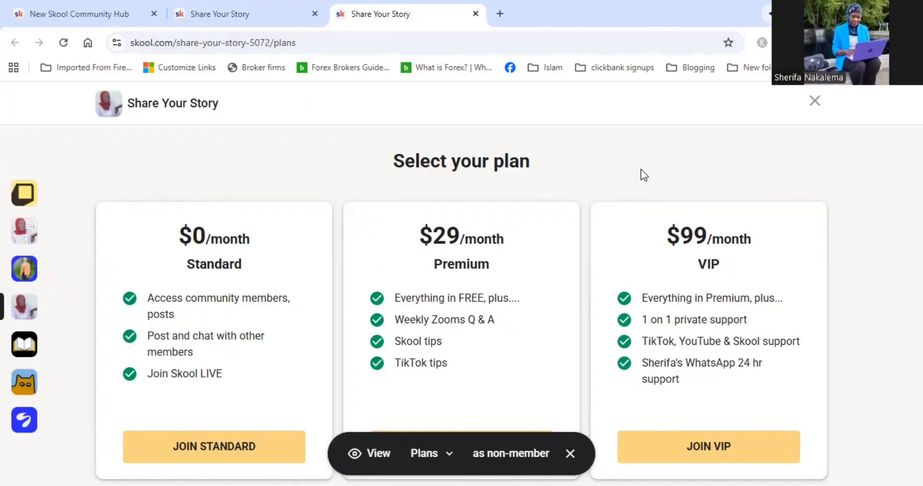
# Close the Share Your Story settings, reload the About page and check the price shown below the media gallery.
pyautogui.click(258, 9)
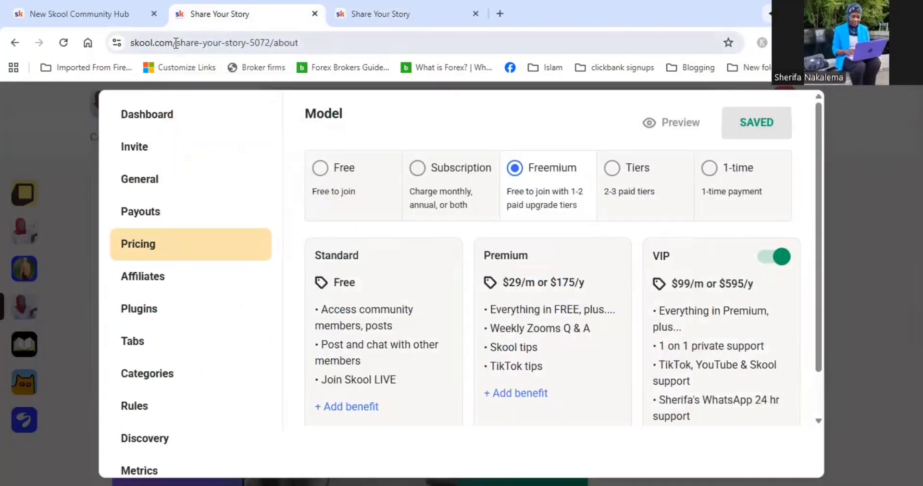
pyautogui.click(54, 162)
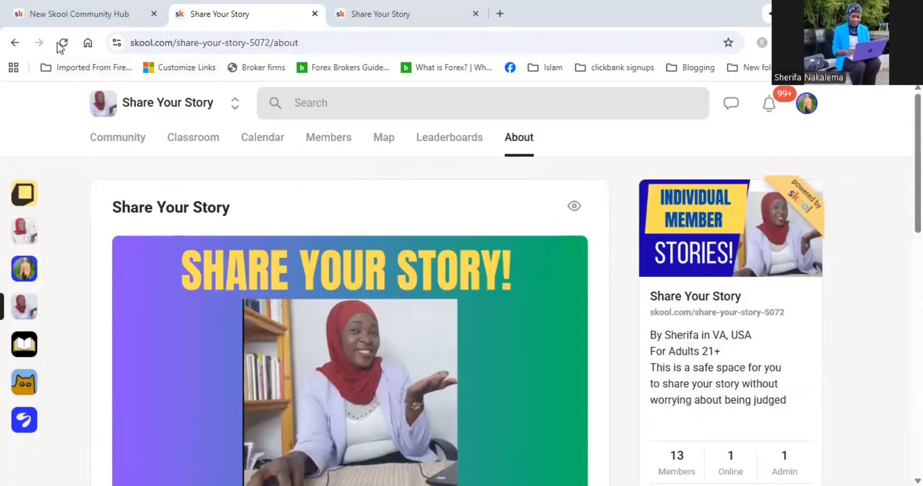
pyautogui.click(63, 42)
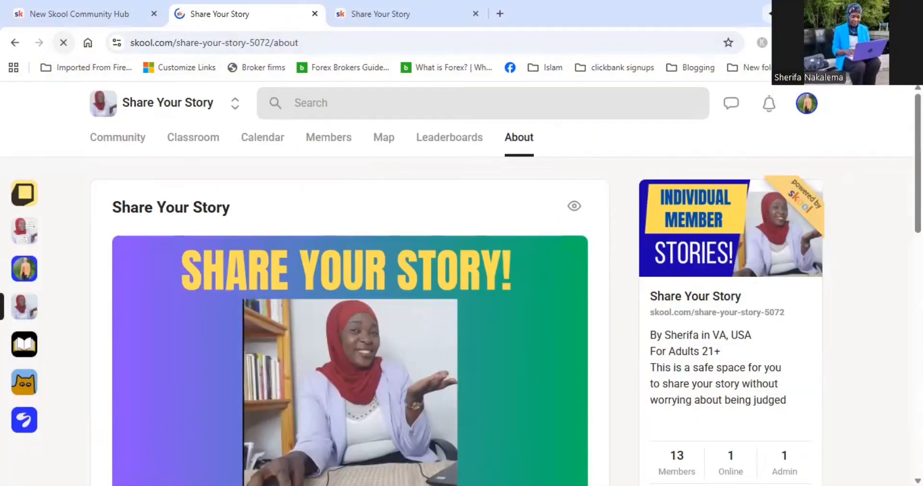
pyautogui.scroll(-5, 398, 330)
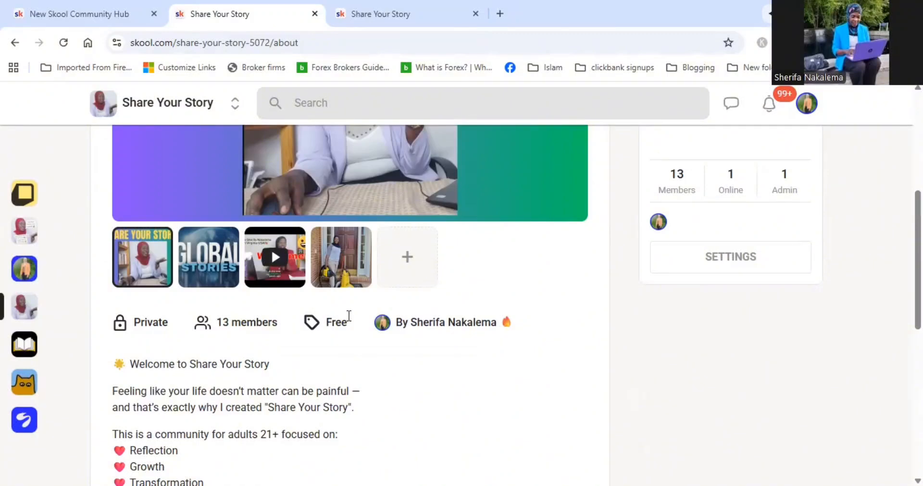
pyautogui.moveTo(917, 260); pyautogui.dragTo(918, 162)
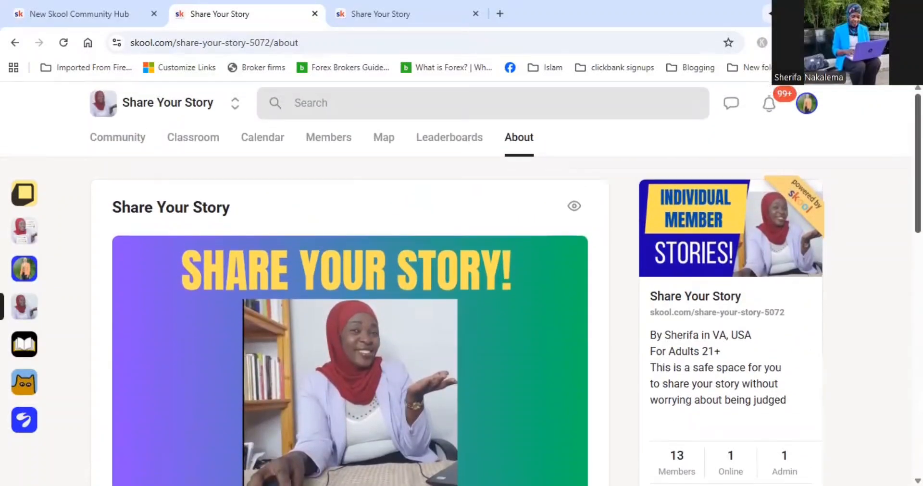
# Preview the Share Your Story classroom as a member, starting from the community live replays course.
pyautogui.click(191, 139)
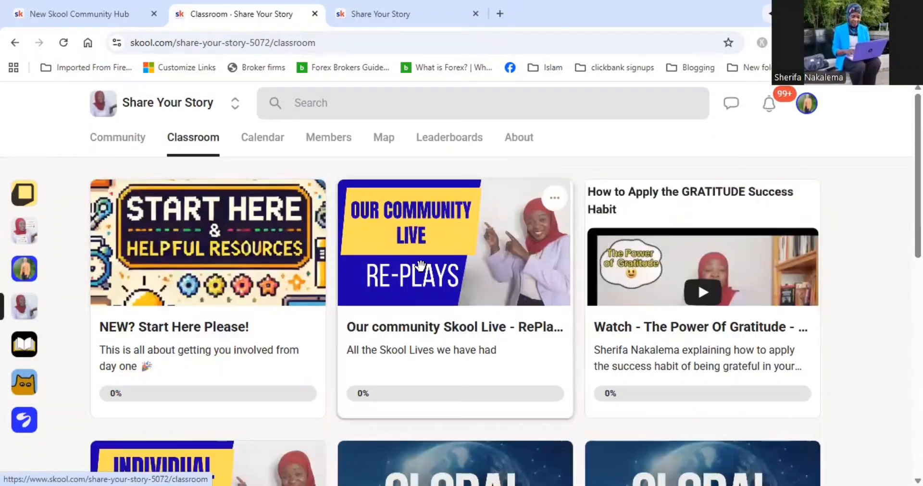
pyautogui.click(554, 197)
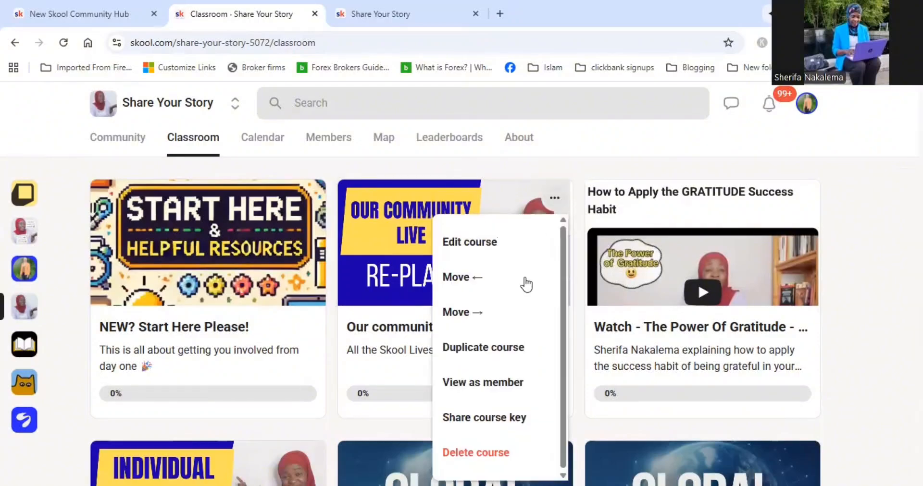
pyautogui.click(497, 387)
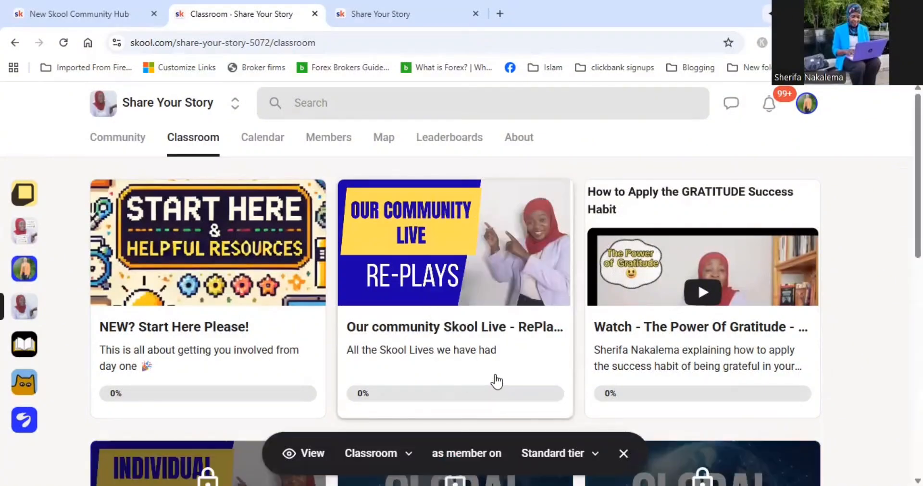
# Preview the About page as a non-member, test joining the group and dismiss the resulting message.
pyautogui.click(515, 139)
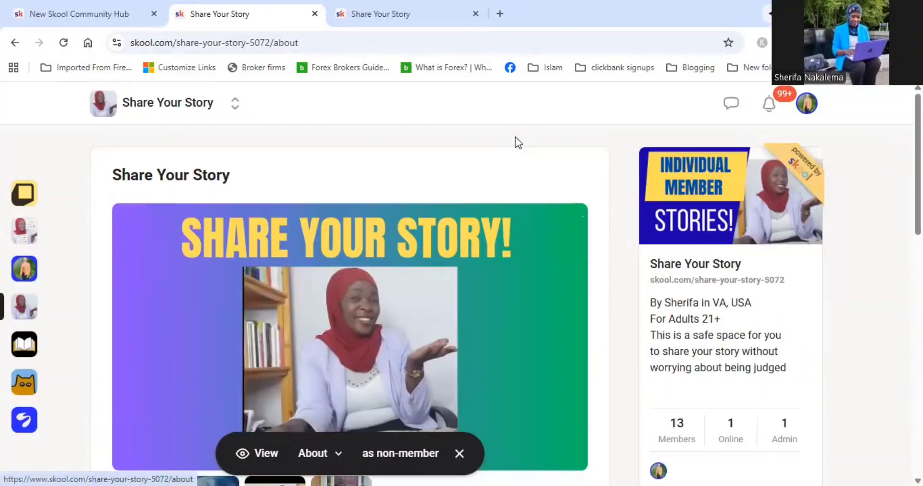
pyautogui.scroll(-3, 515, 142)
pyautogui.scroll(-1, 881, 277)
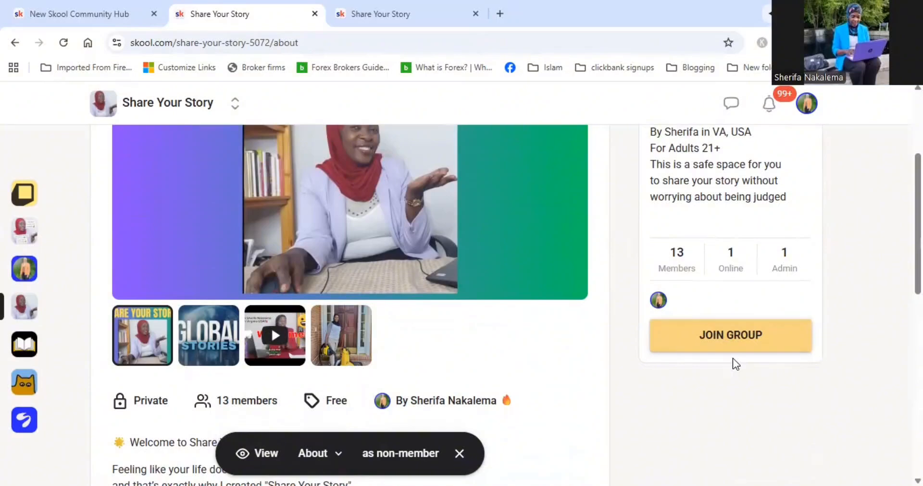
pyautogui.click(736, 337)
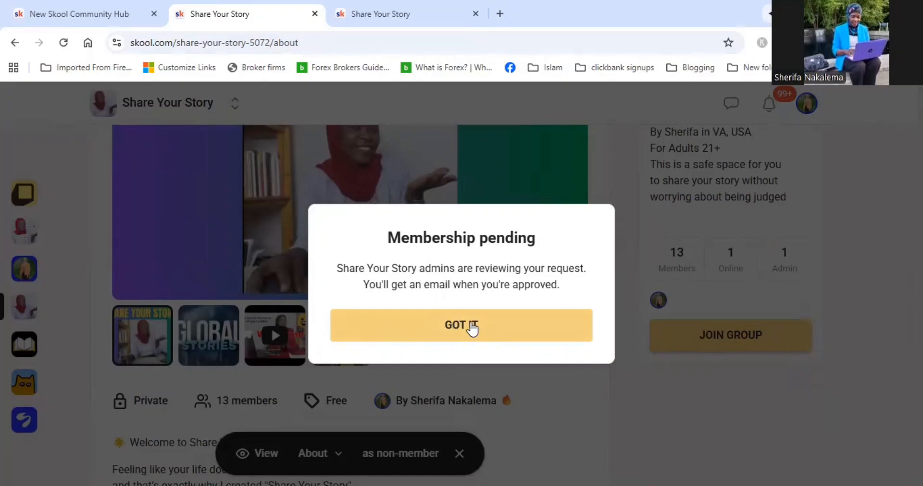
pyautogui.click(473, 329)
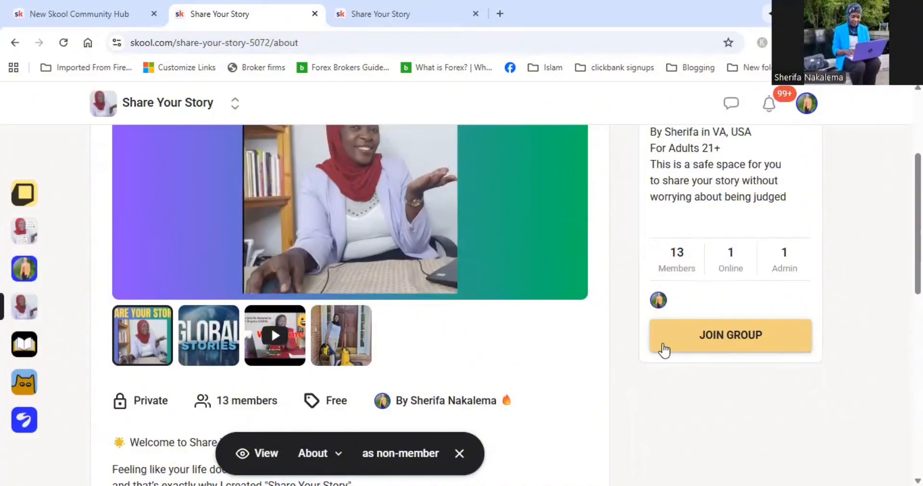
# Review the Share Your Story plans preview again and switch to the New Skool Community Hub's About page.
pyautogui.click(369, 12)
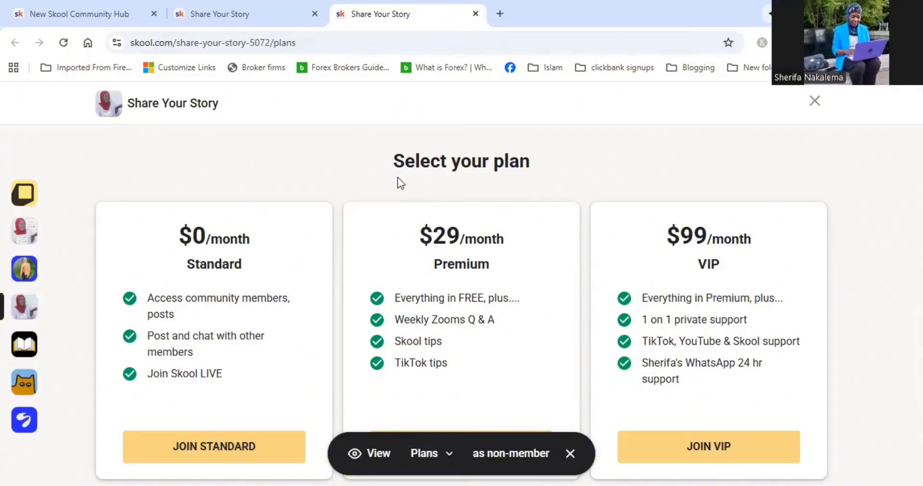
pyautogui.click(91, 14)
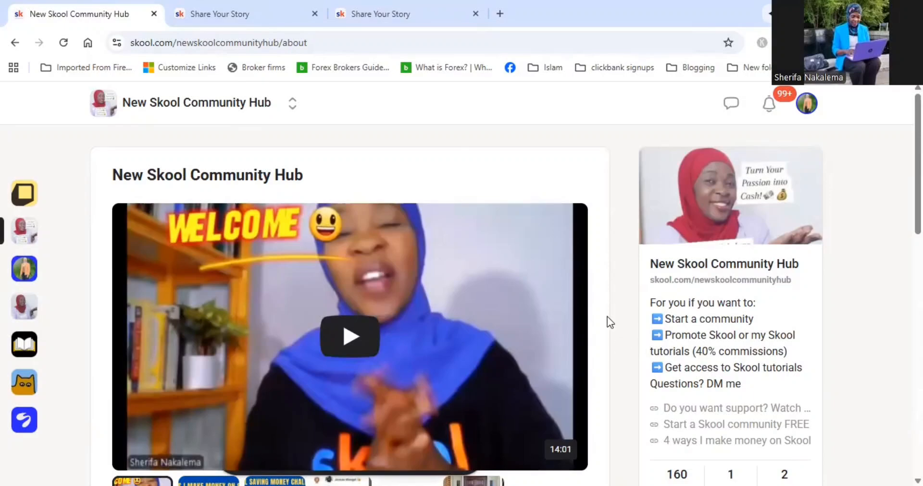